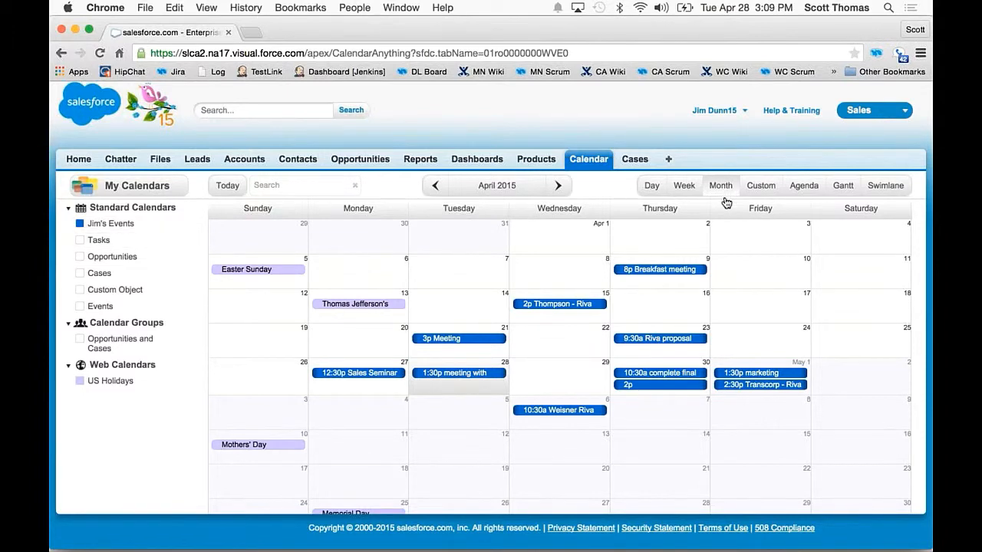
- Switch the calendar to the week view and look at the details of Monday's Sales Seminar event
left_click(684, 186)
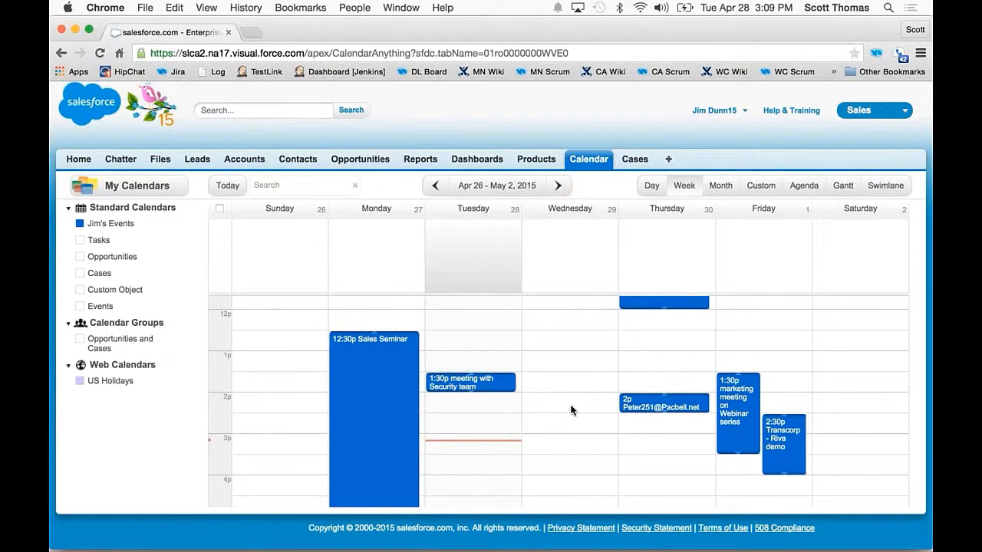
scroll(571, 411, "down", 1)
left_click(390, 371)
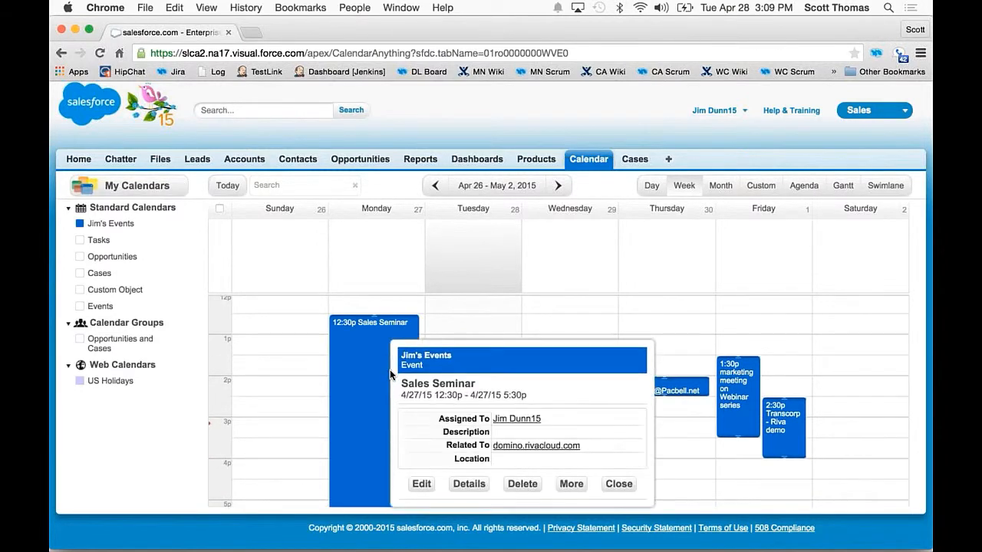
left_click(617, 484)
- View the details of Thursday's 2 PM event and open its edit form without changing anything
mouse_move(676, 391)
left_mouse_down()
mouse_move(683, 429)
mouse_move(682, 396)
left_mouse_up()
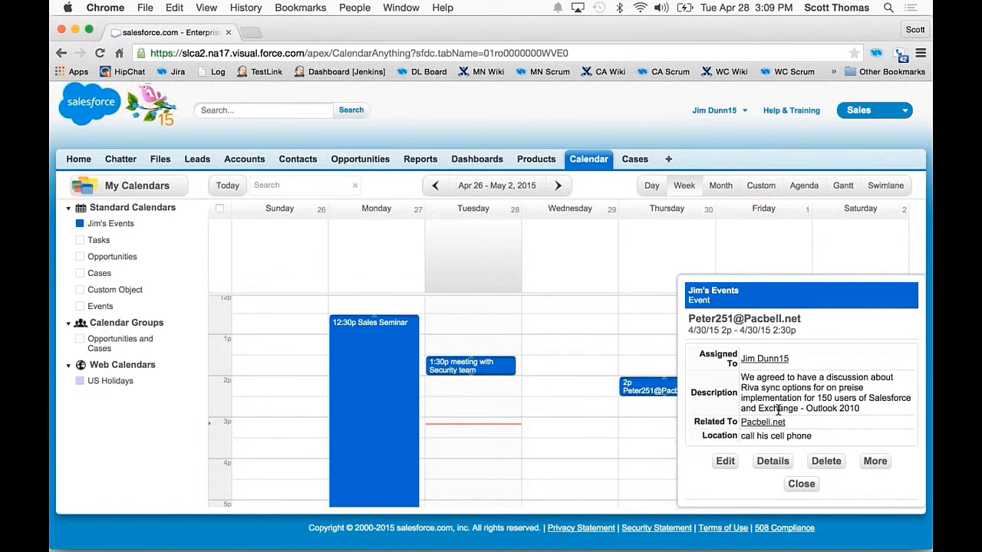
left_click(802, 484)
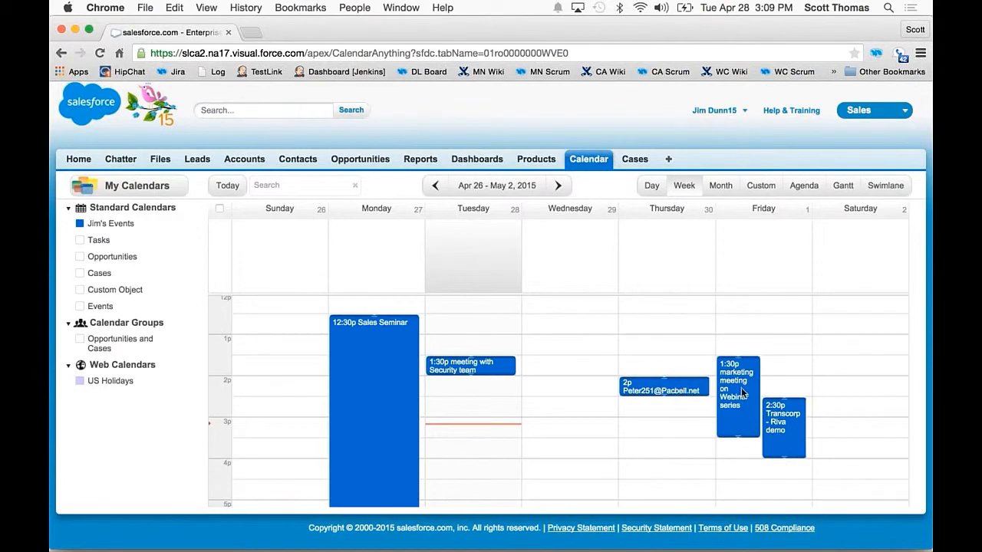
right_click(646, 385)
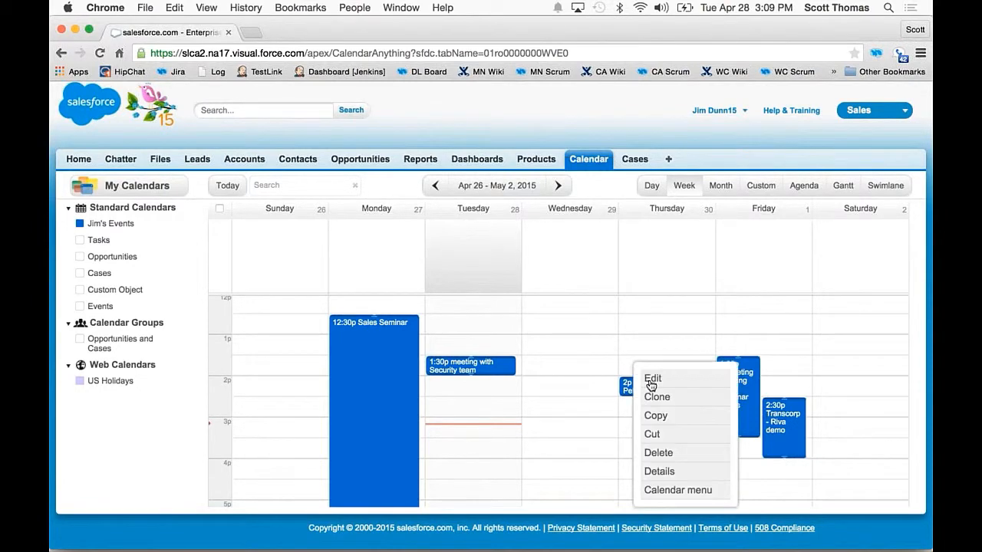
left_click(652, 379)
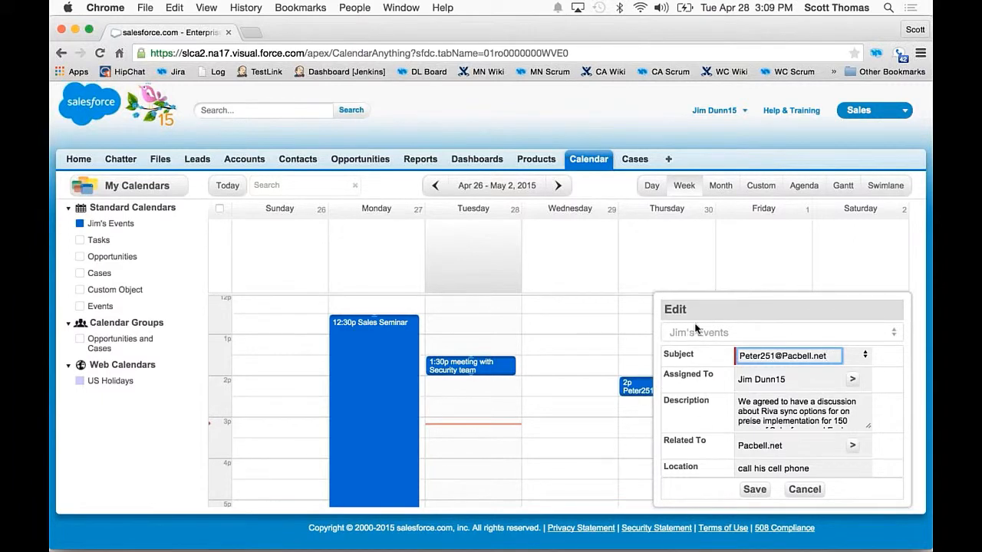
left_click(805, 489)
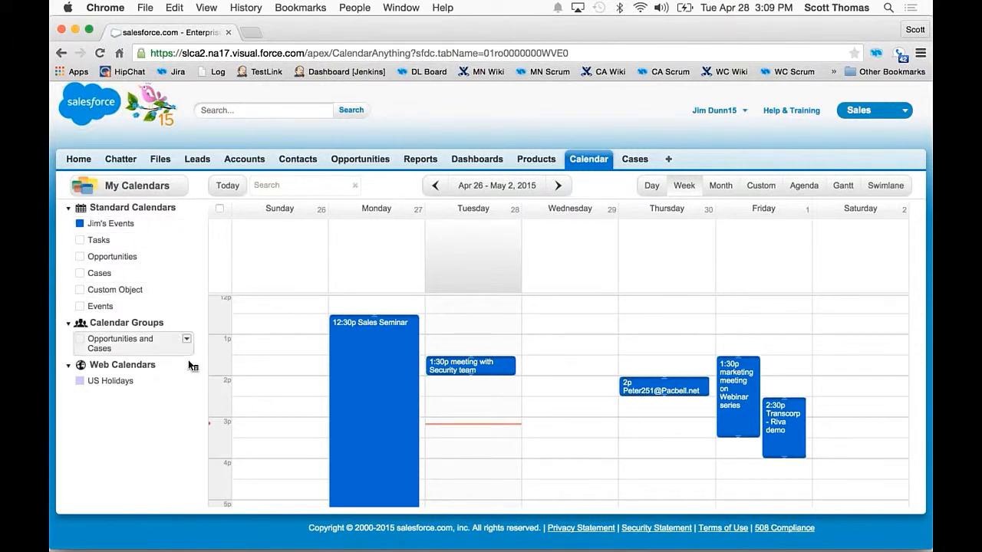
- Overlay the Tasks and Opportunities calendars, and swap the personal events calendar for the multi-user Events calendar
left_click(142, 242)
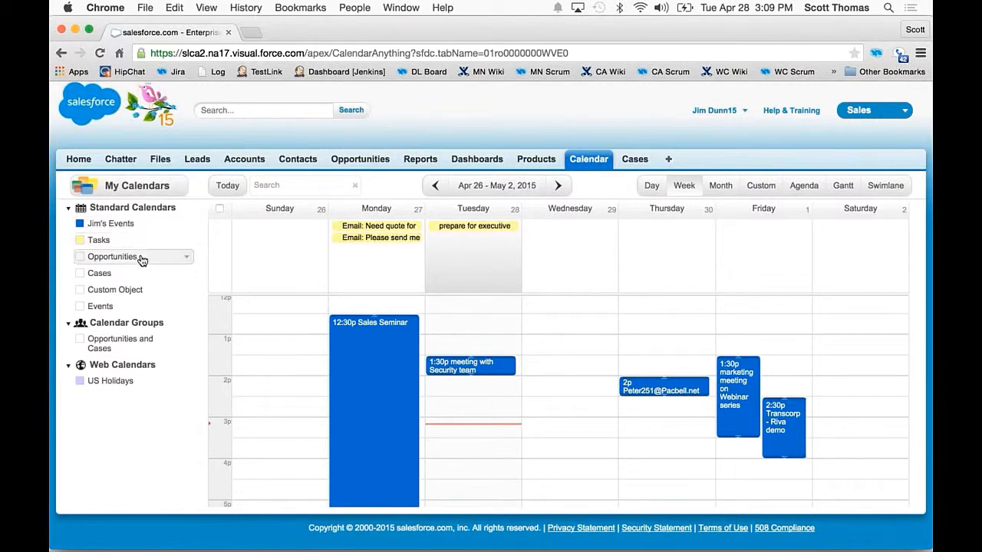
left_click(141, 260)
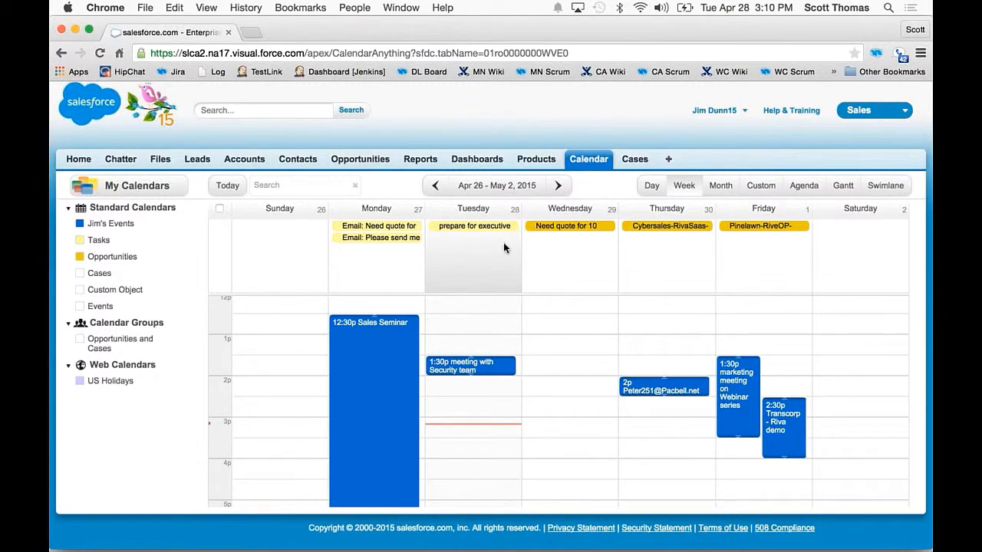
left_click(157, 225)
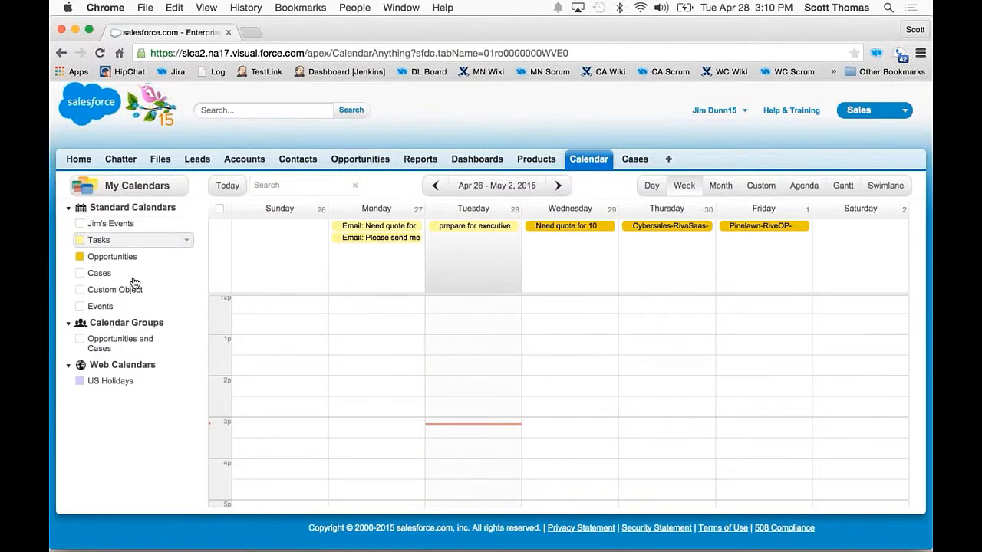
left_click(99, 306)
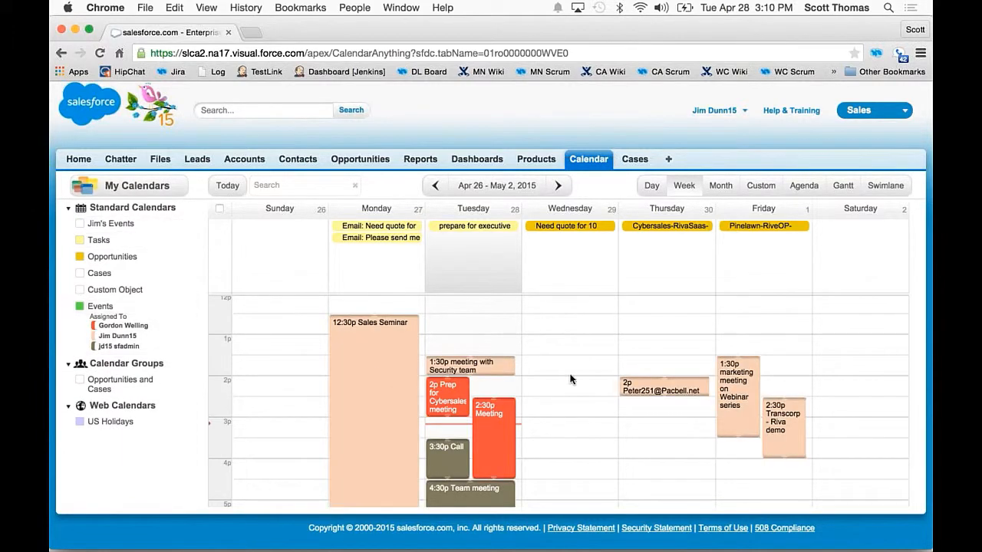
scroll(570, 379, "down", 2)
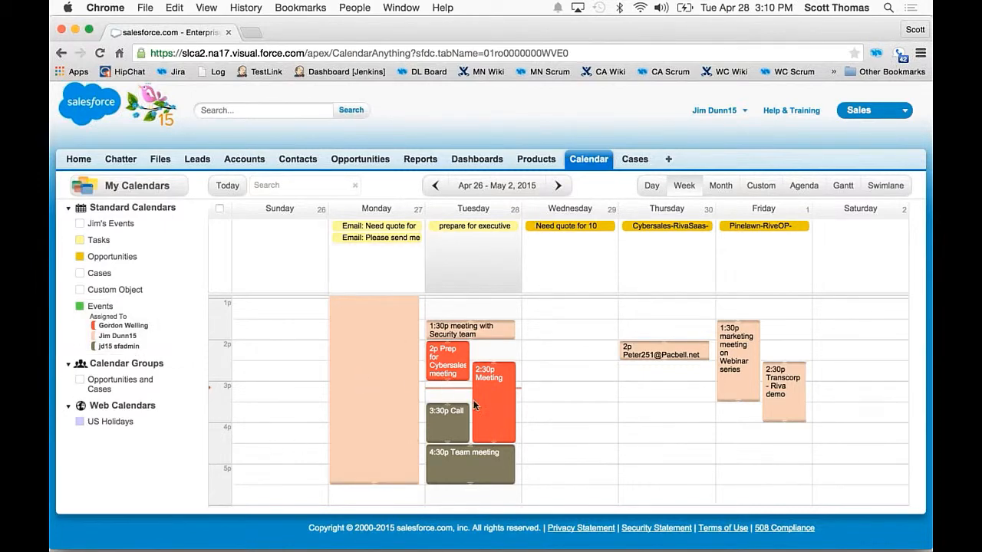
- Switch to the Agenda view and review the late-April entries, including those for April 27 and 28
left_click(807, 186)
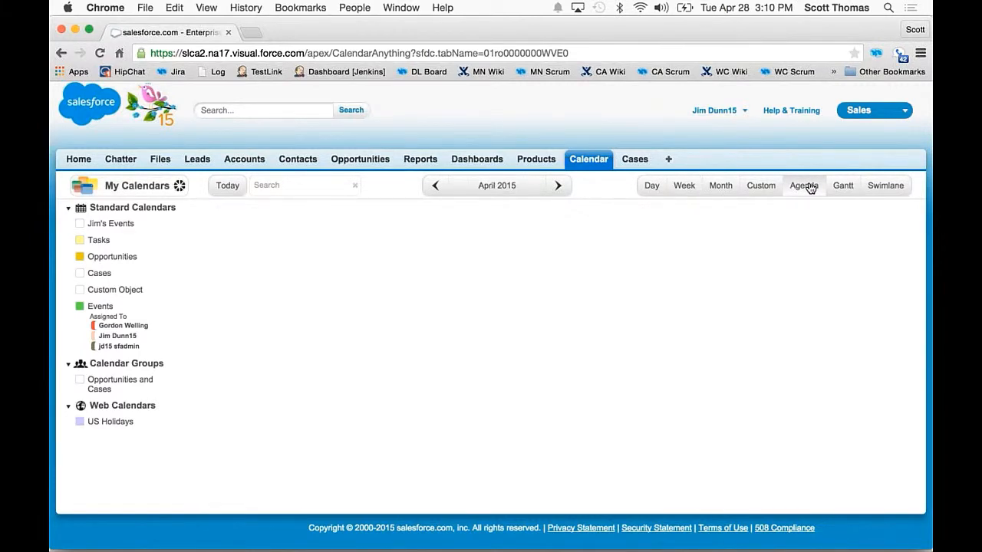
scroll(586, 343, "up", 5)
scroll(586, 339, "up", 10)
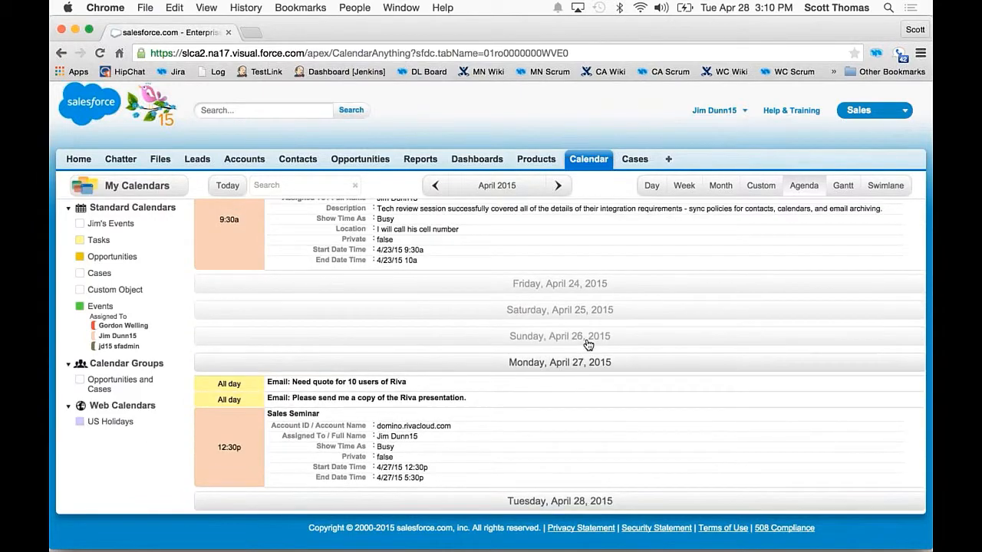
scroll(586, 339, "down", 3)
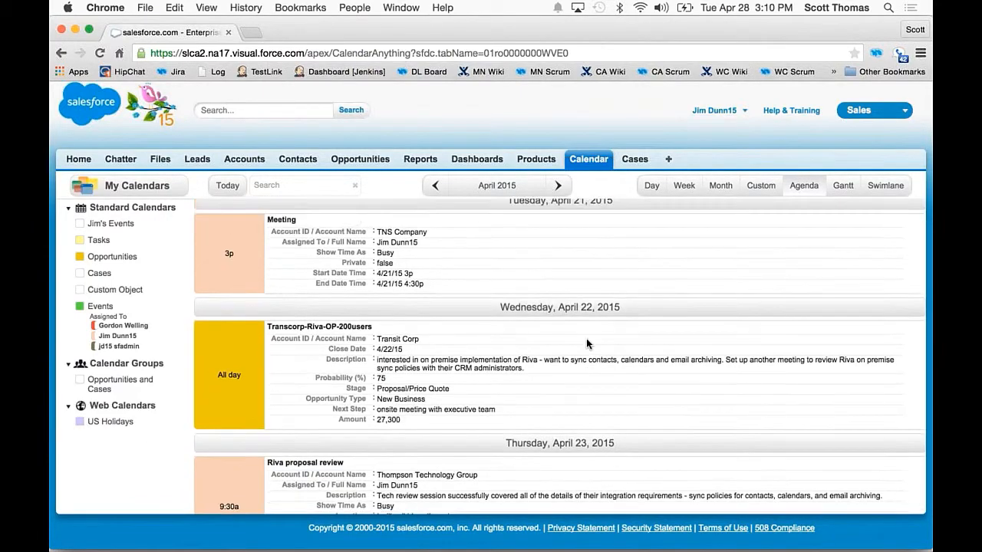
scroll(441, 349, "down", 10)
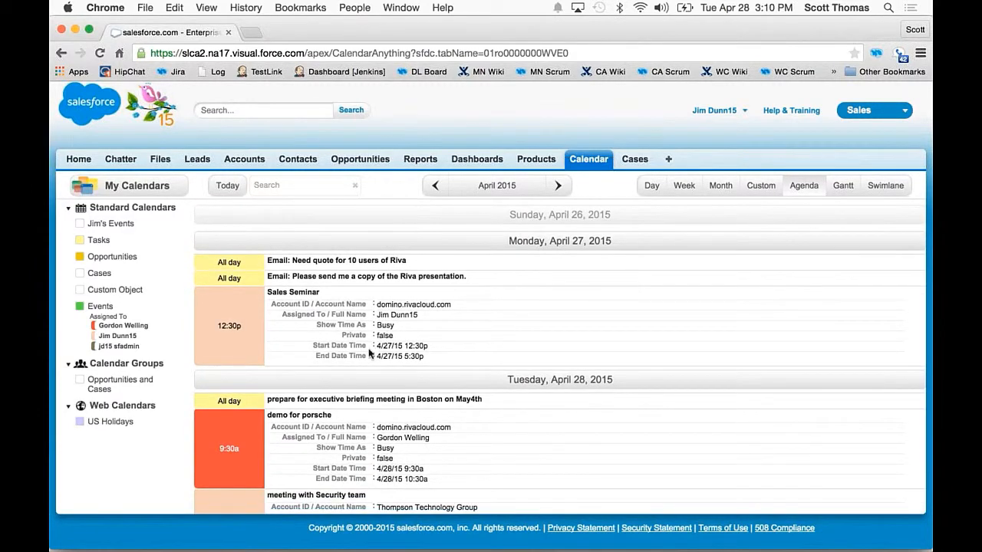
scroll(447, 339, "down", 1)
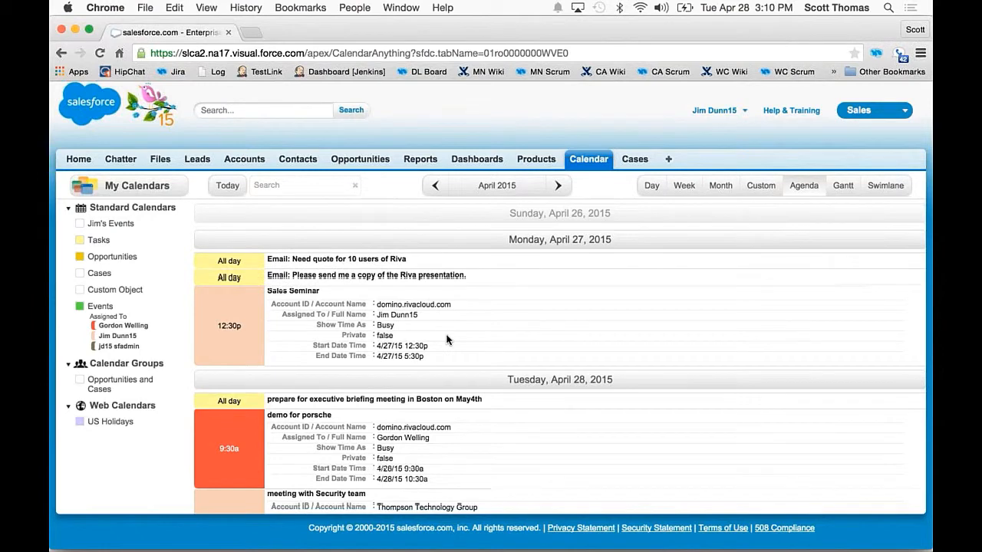
scroll(452, 337, "down", 8)
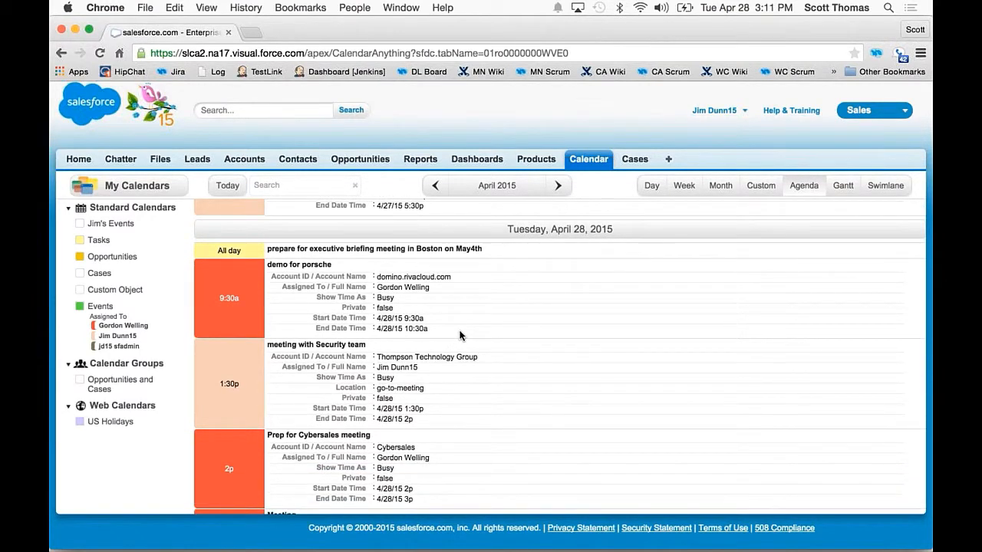
- Switch to the Gantt view and set its timeline to By week over 6 months
left_click(844, 187)
scroll(580, 427, "down", 10)
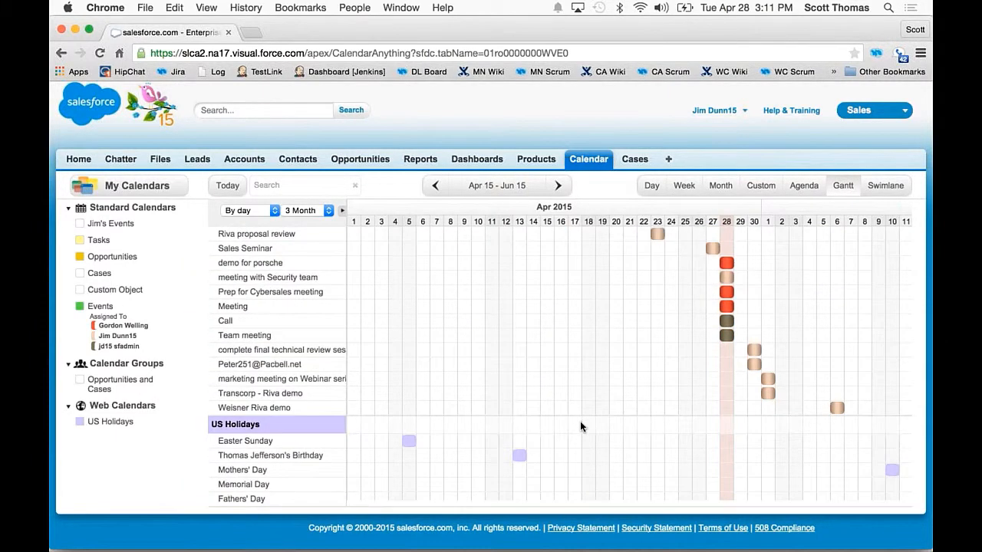
scroll(580, 421, "up", 5)
left_click(271, 211)
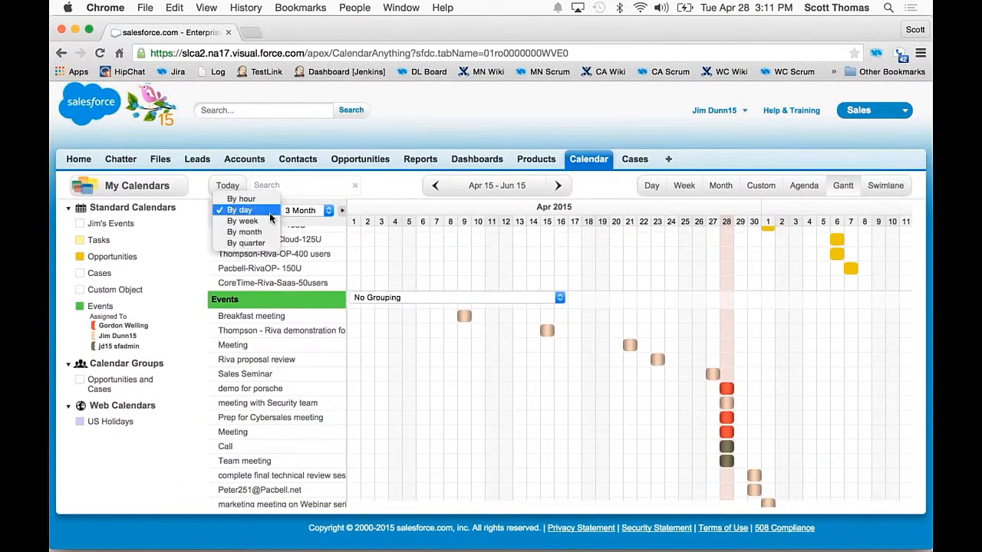
left_click(261, 221)
left_click(305, 212)
left_click(301, 221)
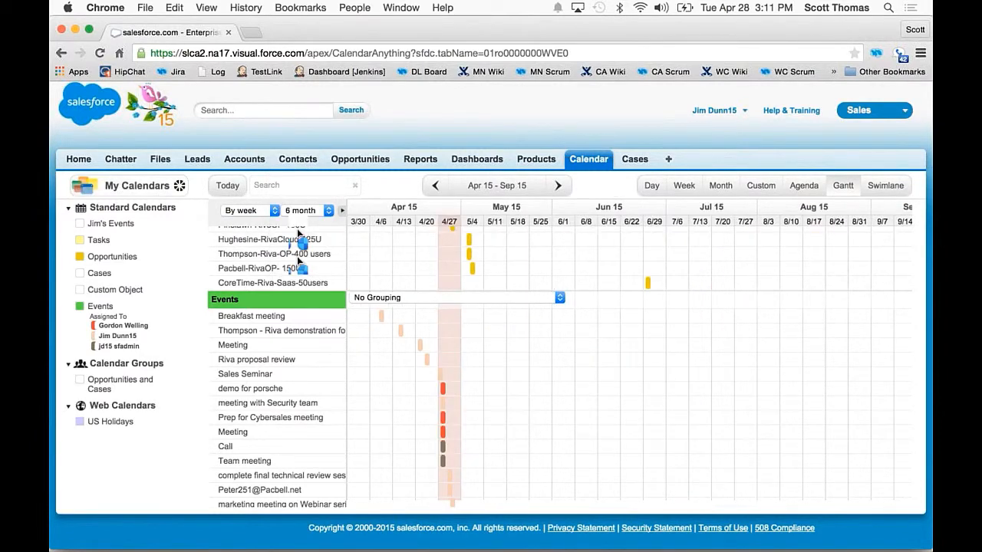
- Set the Gantt timeline scale to By month
left_click(264, 211)
left_click(258, 222)
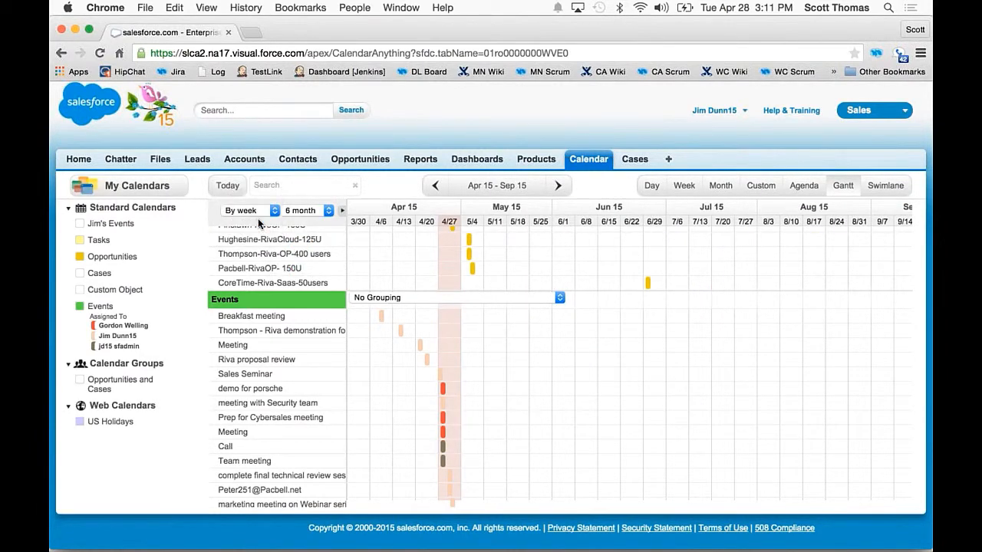
left_click(256, 210)
left_click(254, 189)
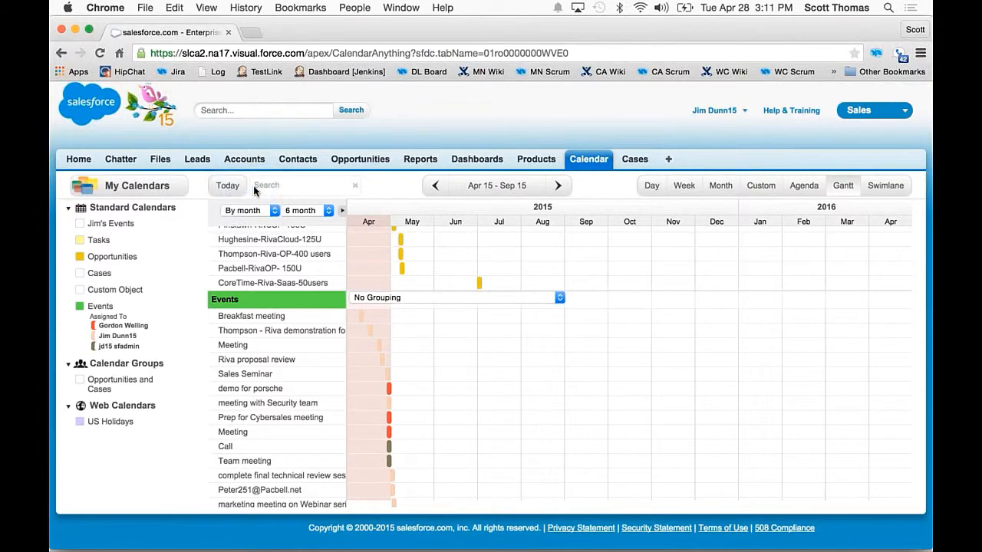
- Switch to the Swimlane view and examine each assigned user's afternoon events for April 28, 2015
left_click(885, 188)
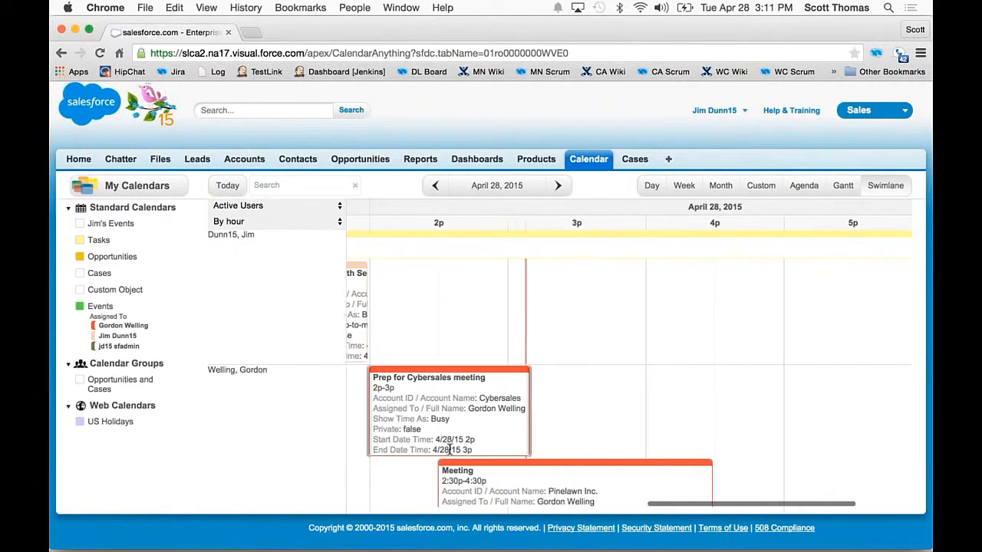
scroll(711, 418, "right", 10)
scroll(709, 418, "left", 5)
scroll(709, 419, "down", 5)
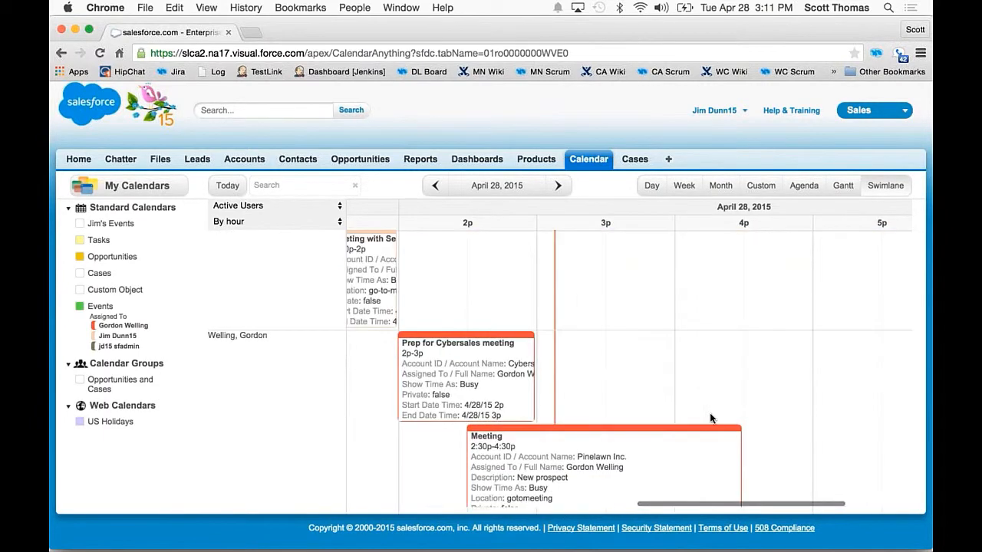
scroll(418, 371, "up", 5)
scroll(418, 371, "left", 1)
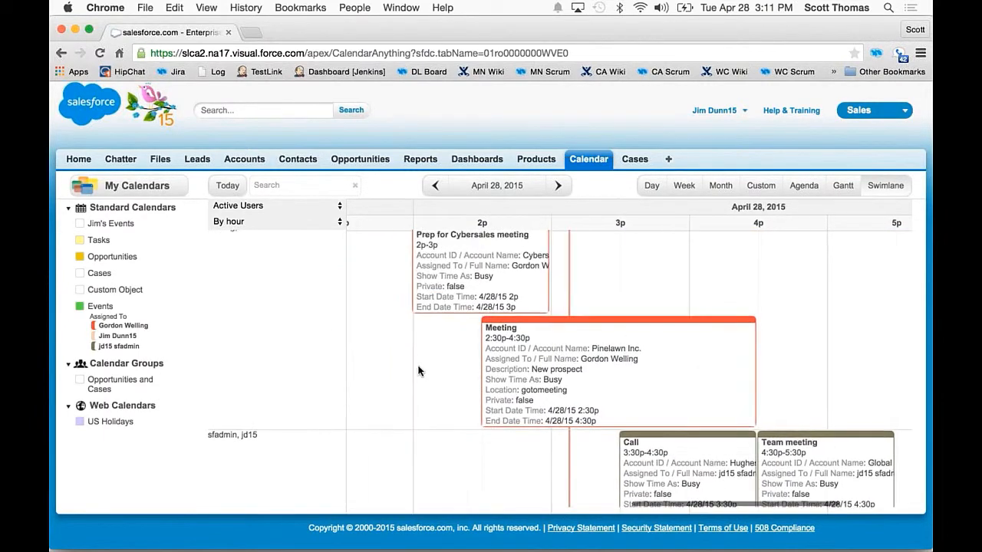
scroll(387, 450, "down", 4)
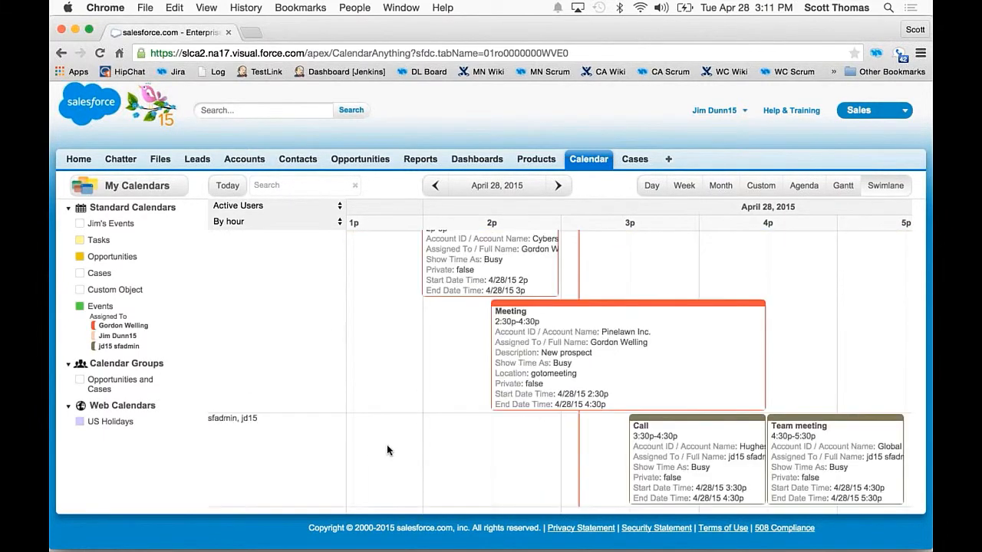
scroll(388, 451, "up", 4)
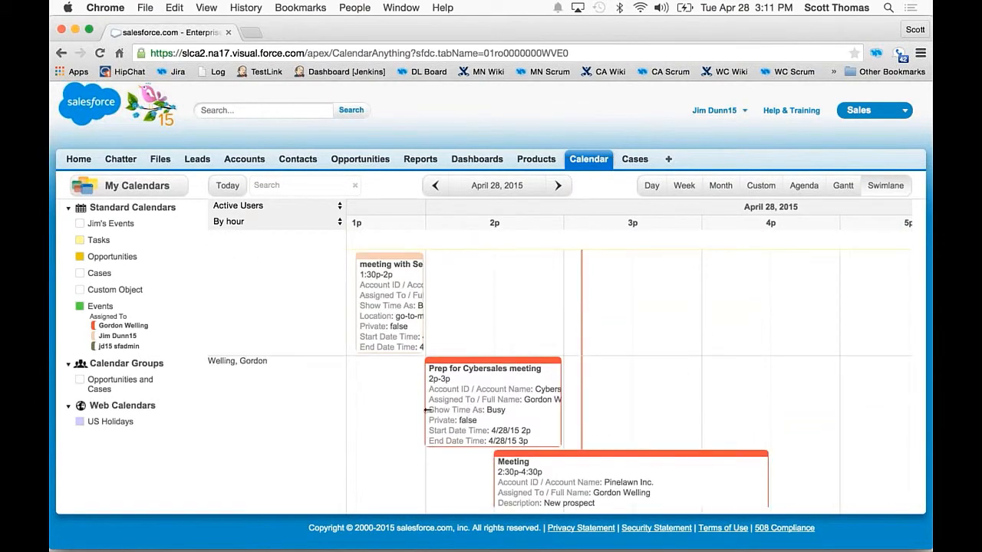
- Return to the week view, hide the multi-user Events calendar and show the personal events calendar again
left_click(684, 186)
scroll(645, 399, "up", 1)
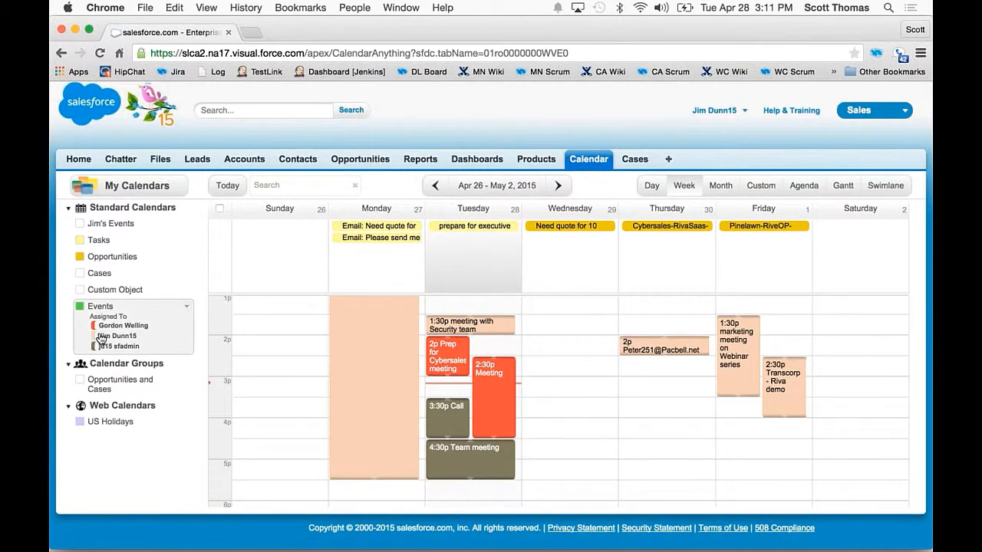
left_click(79, 306)
left_click(106, 231)
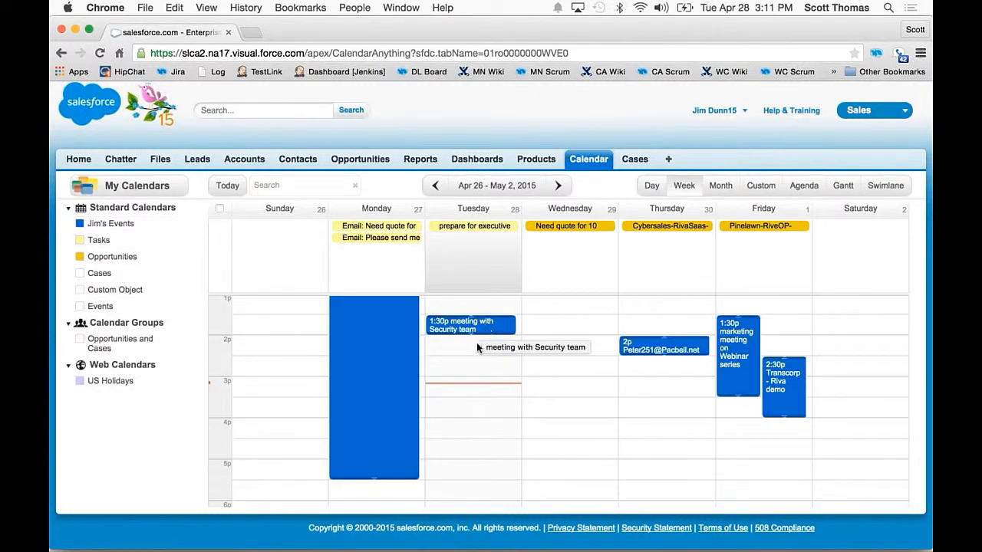
- Create a Tuesday 3:30–4:30 PM event with subject "Created in webinar", description "this is a test", related to Global Media
left_click_drag(459, 400, 456, 435)
type("C")
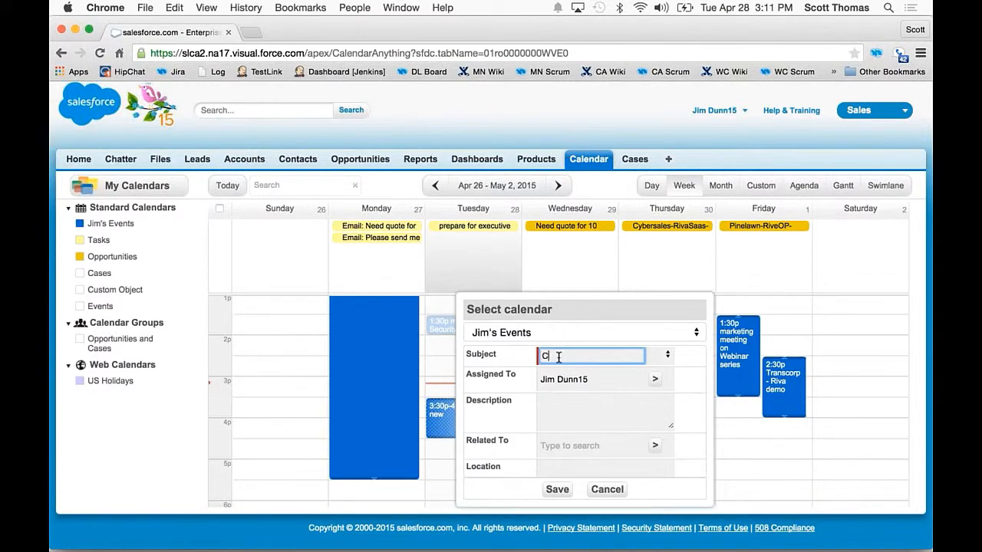
type("reated in webinar")
left_click(655, 447)
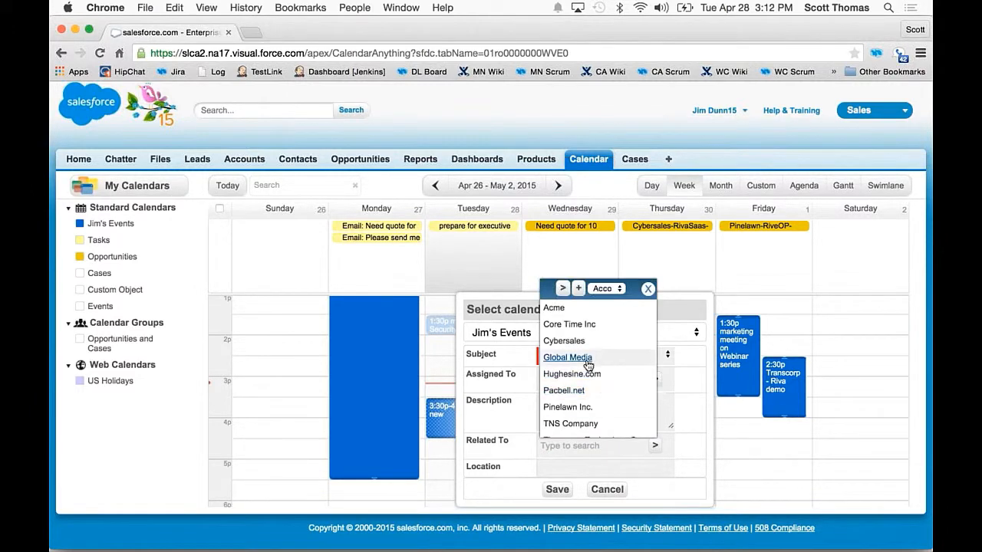
left_click(585, 359)
left_click(555, 407)
type("this is a test")
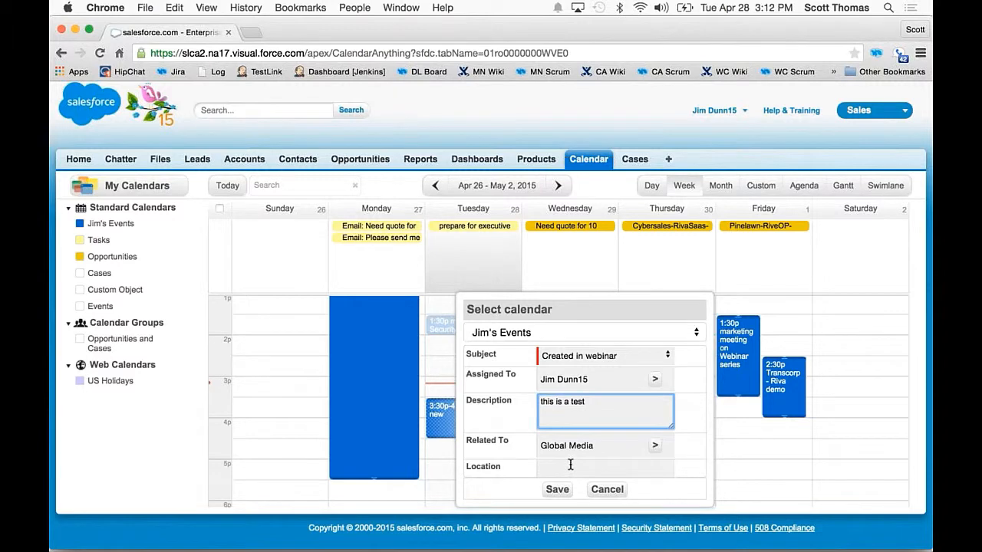
left_click(557, 489)
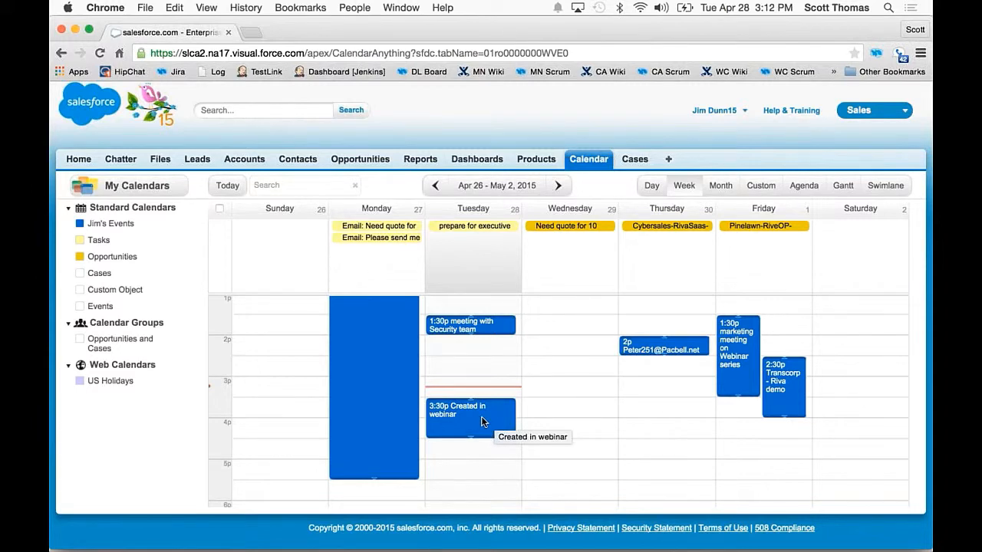
- Reschedule the Tuesday "Created in webinar" event to 4:30–5:30 PM
left_click_drag(479, 420, 474, 453)
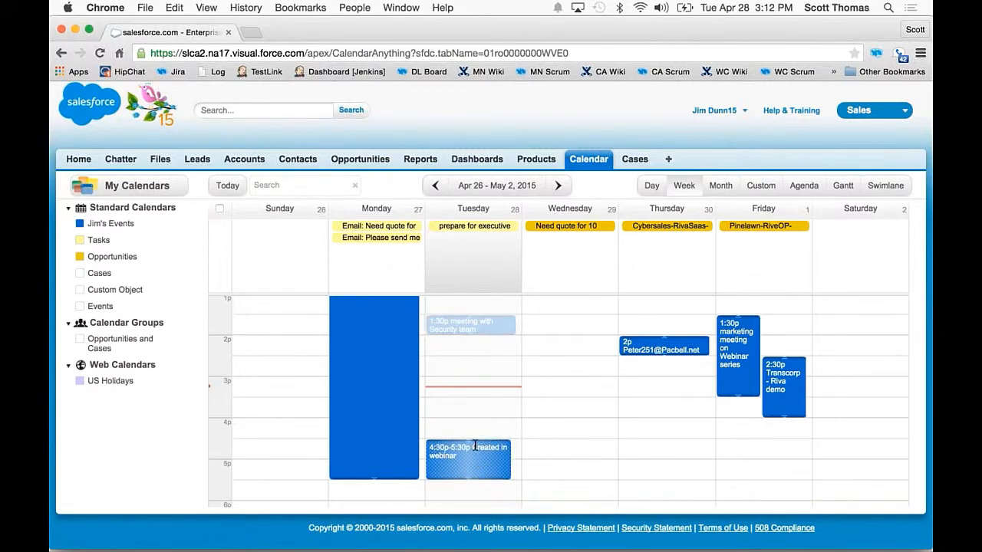
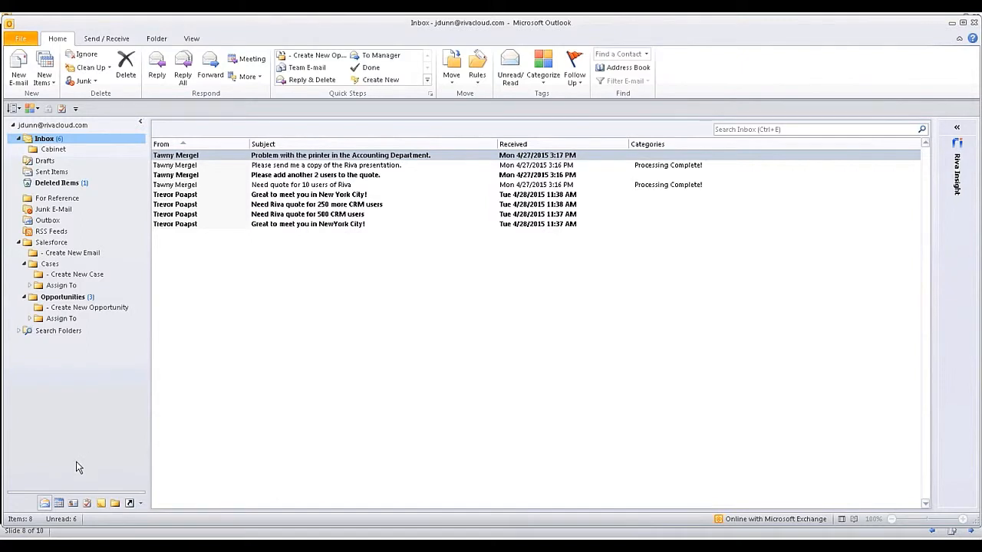
- In Outlook, view the default Contacts folder and the Salesforce contacts folder
left_click(73, 503)
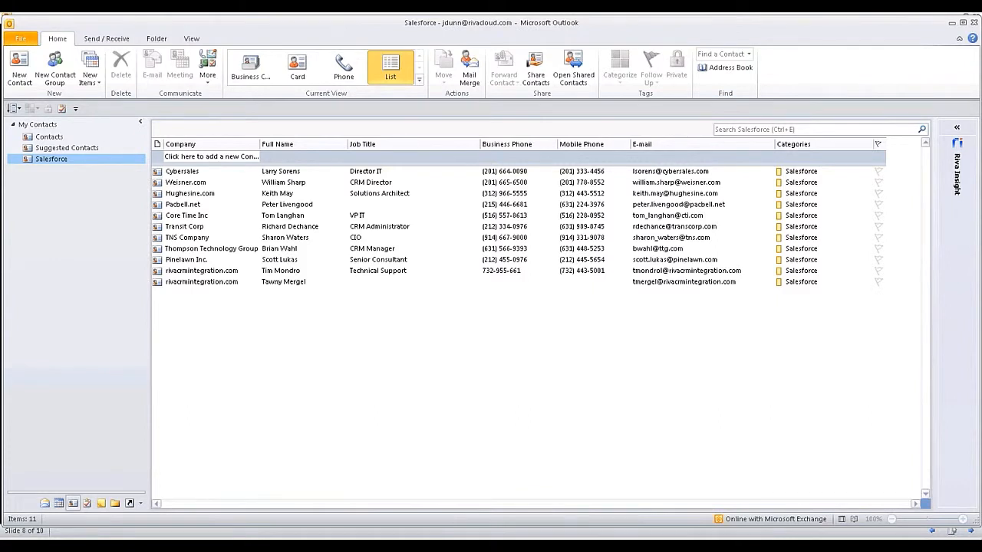
left_click(51, 138)
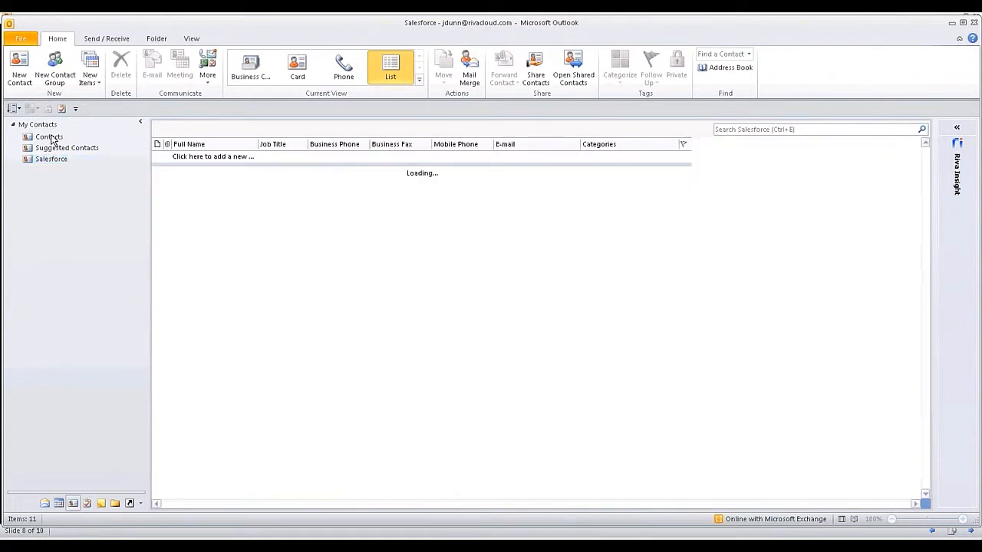
left_click(54, 159)
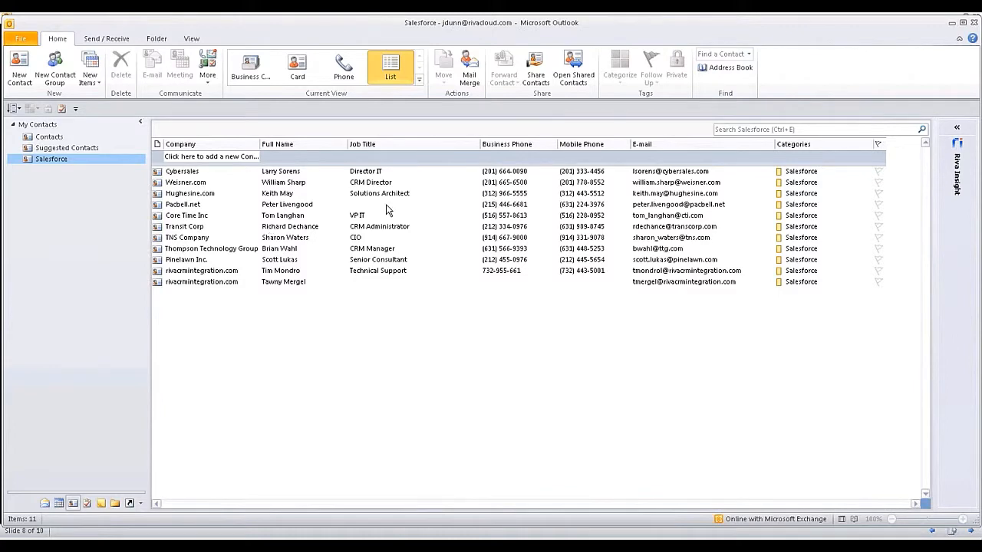
- Set the Pacbell.net contact's job title to "CRM Administrator" and save the contact
left_click(197, 206)
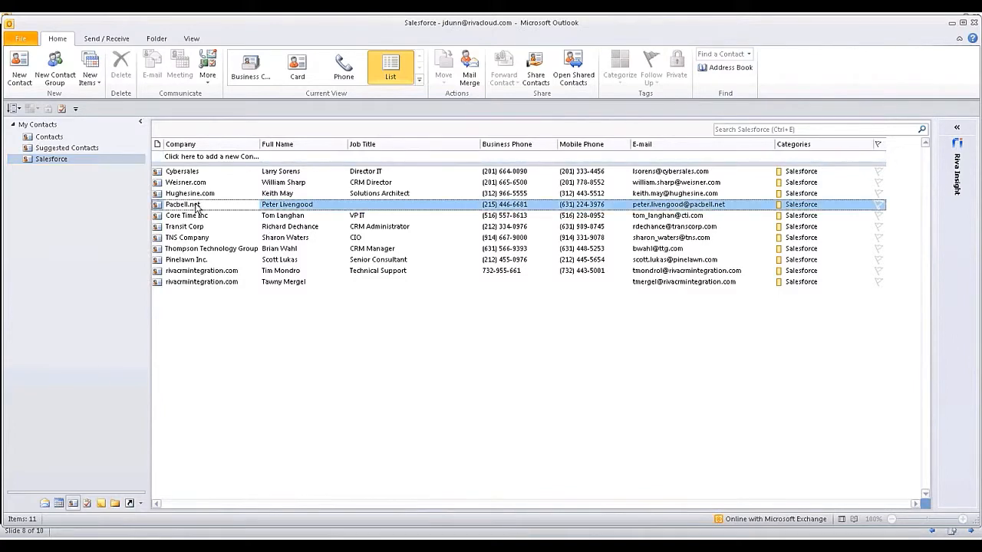
double_click(198, 205)
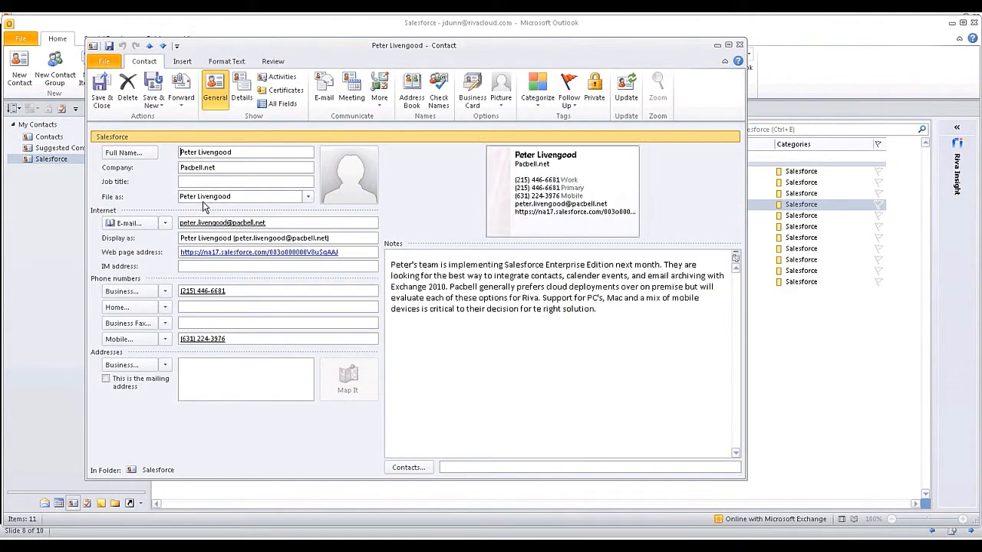
left_click(204, 181)
type("CRM Administrator")
left_click(101, 91)
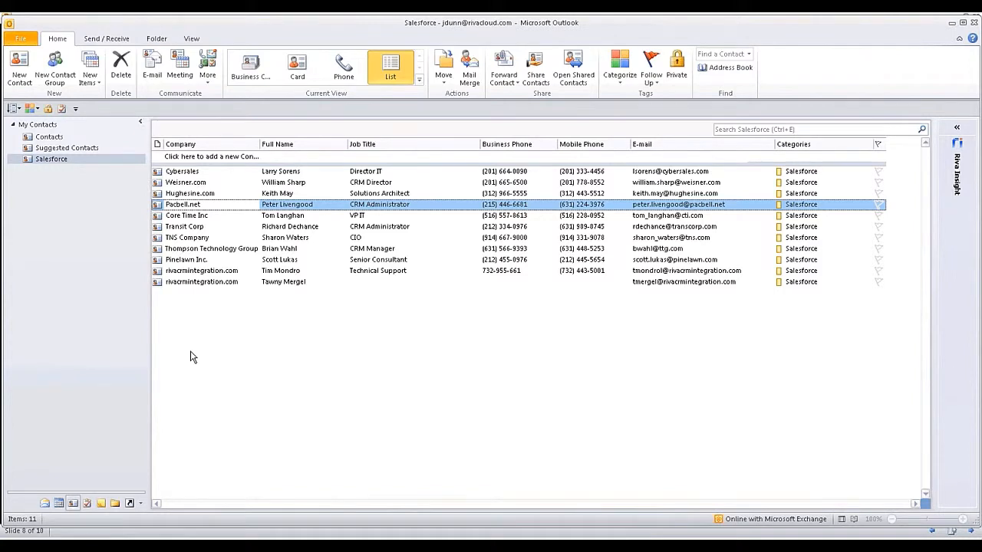
- Open the April 28 "Created in webinar" appointment in the Outlook calendar and follow its link to examine the Global Media account in Salesforce
left_click(59, 503)
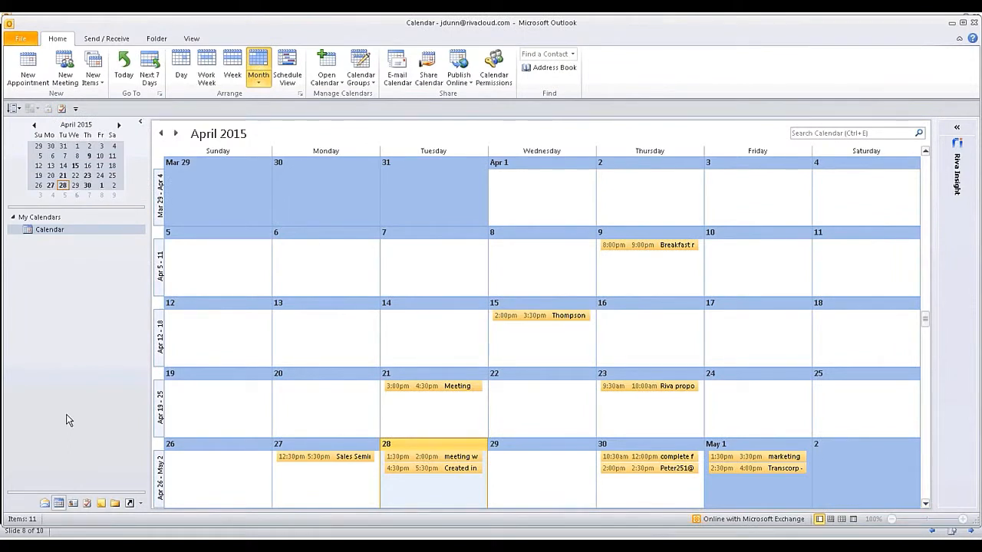
left_click(405, 469)
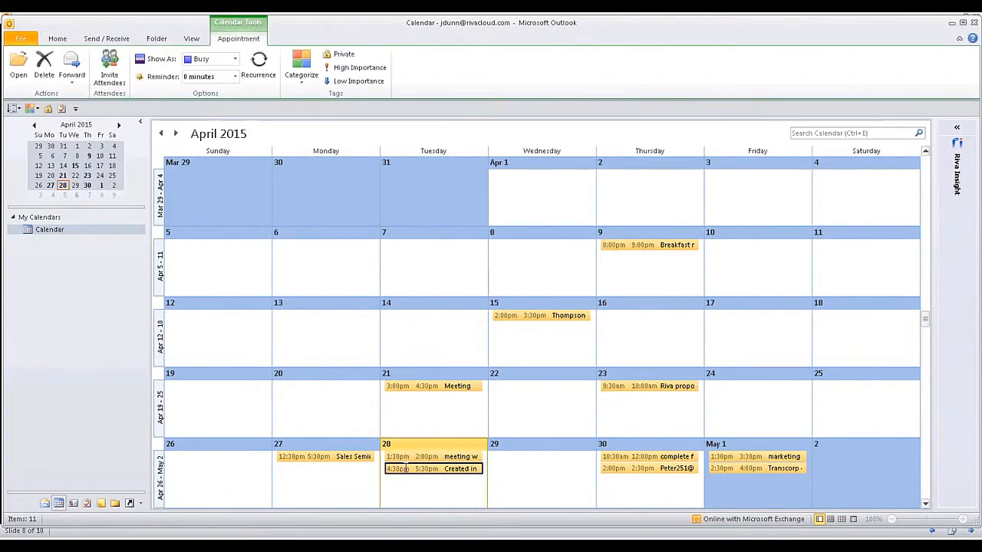
double_click(405, 469)
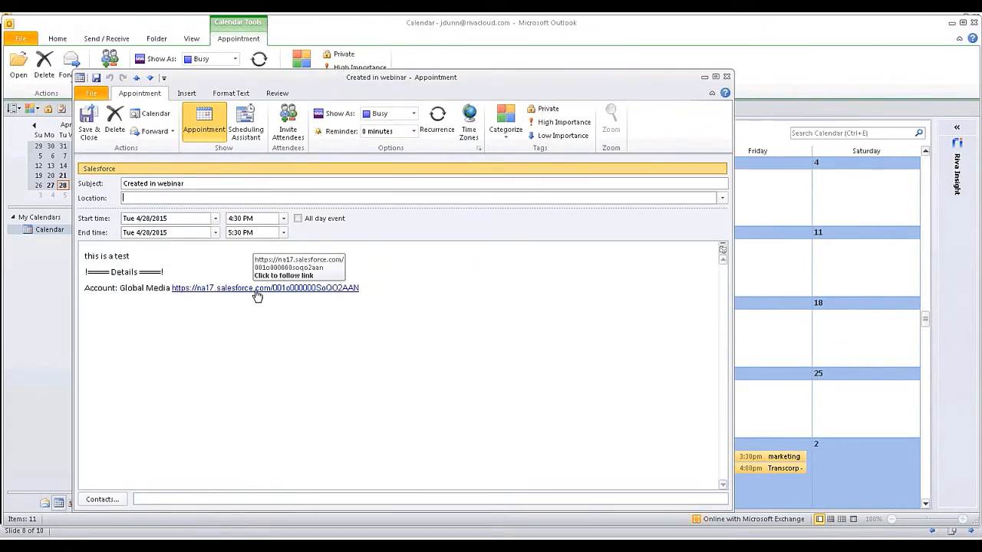
left_click(257, 289)
left_click(257, 287, "ctrl")
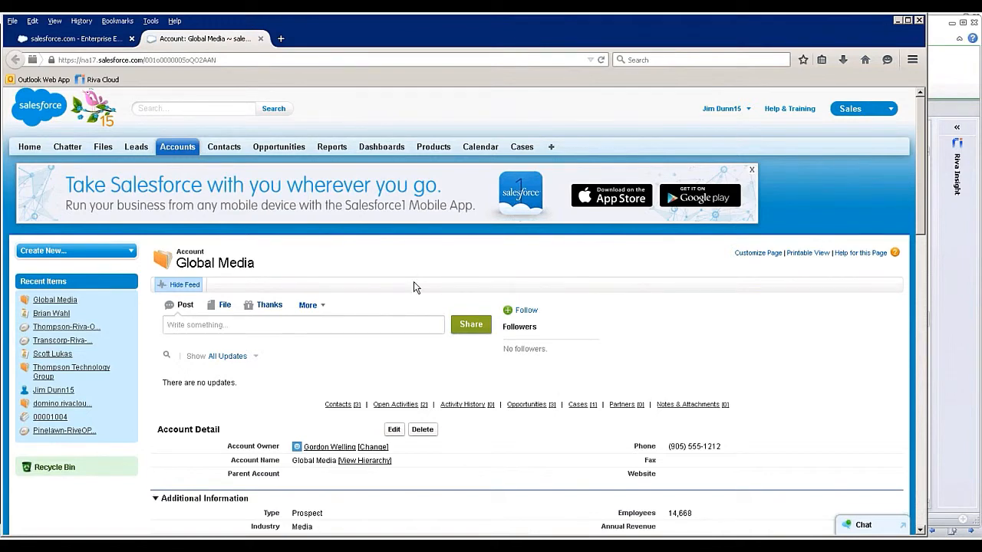
scroll(413, 282, "down", 3)
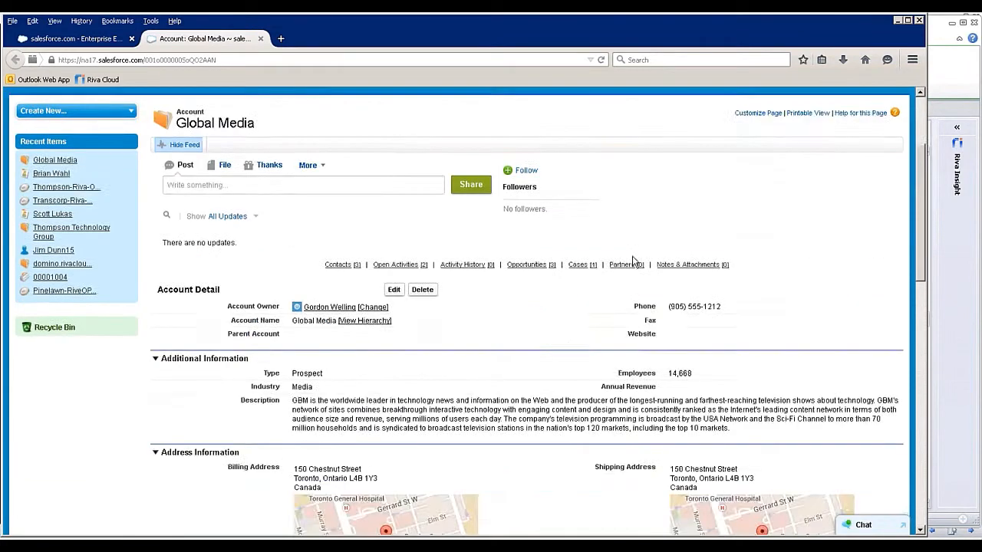
scroll(434, 145, "up", 3)
- Check the "Created in webinar" event's details in the Salesforce calendar and hide the personal events calendar
left_click(481, 148)
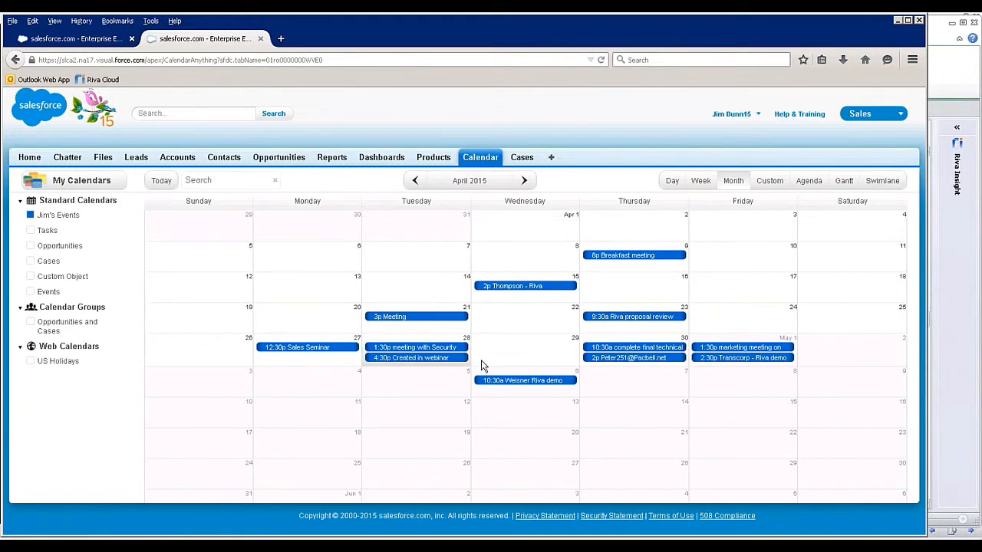
left_click(418, 359)
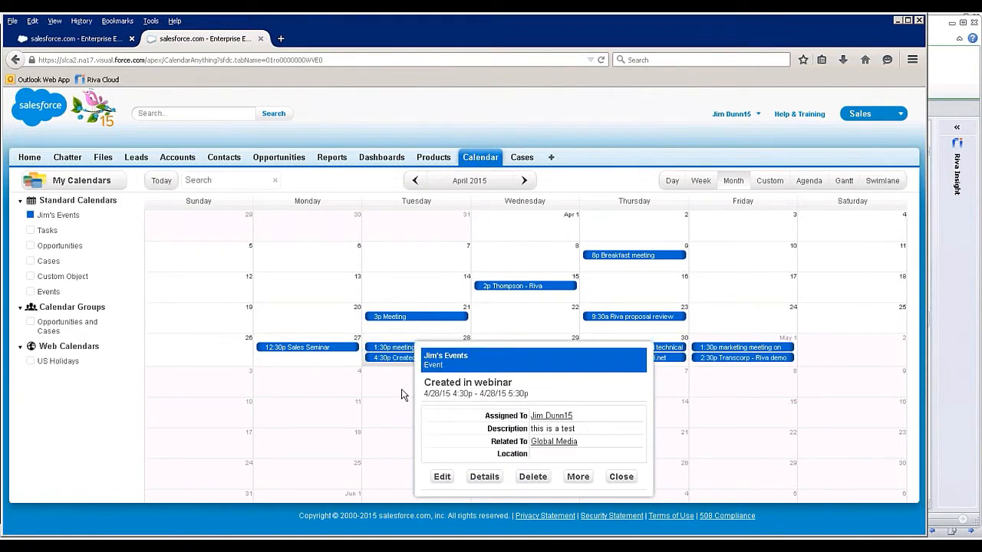
left_click(622, 477)
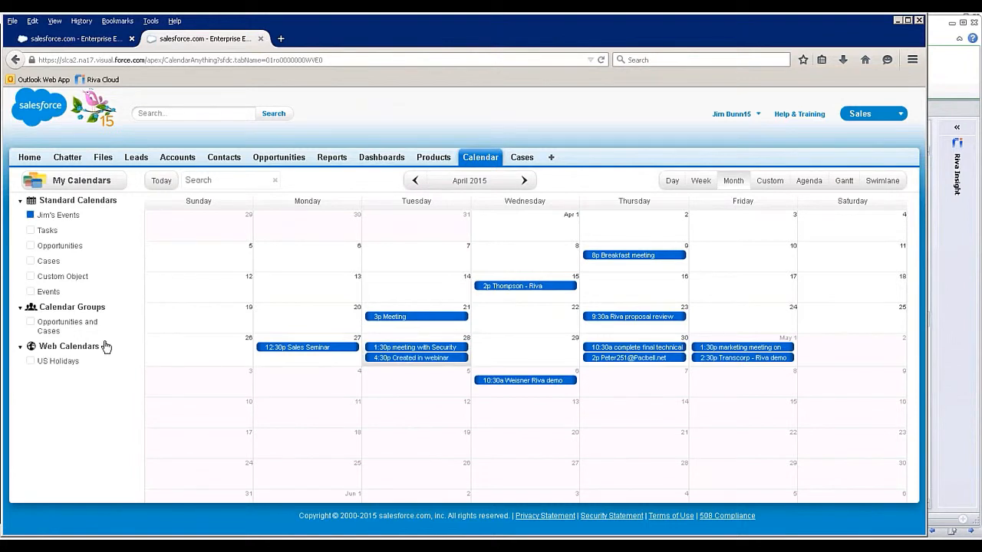
left_click(29, 216)
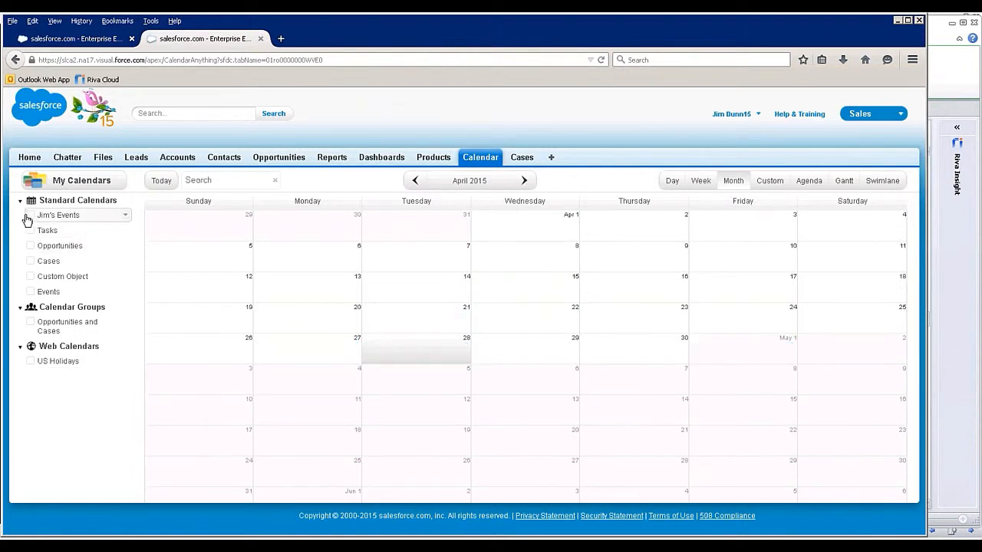
- Switch to Outlook and draft a meeting with the Thompson Technology Group contact, subject "Riva demo review session", location "GTM"
left_click(178, 544)
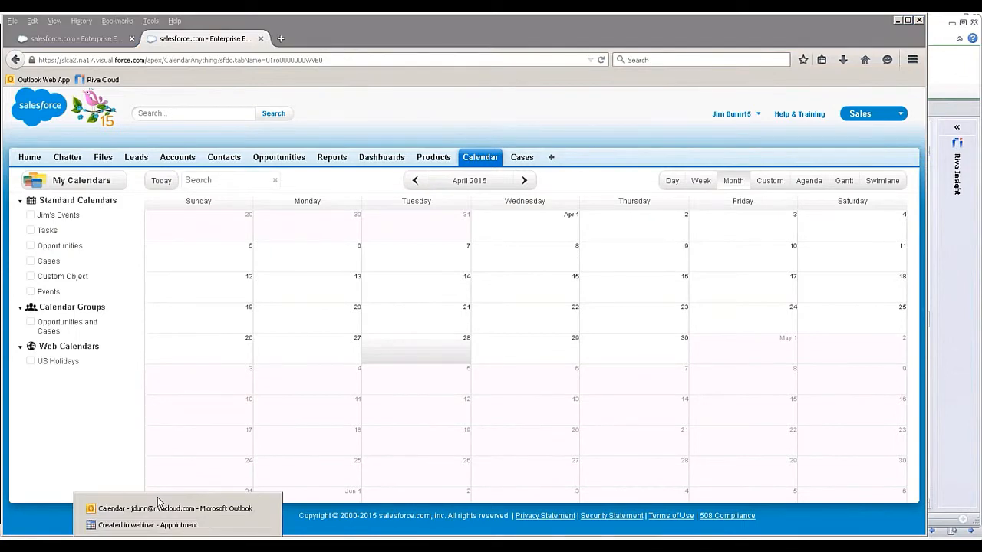
left_click(158, 506)
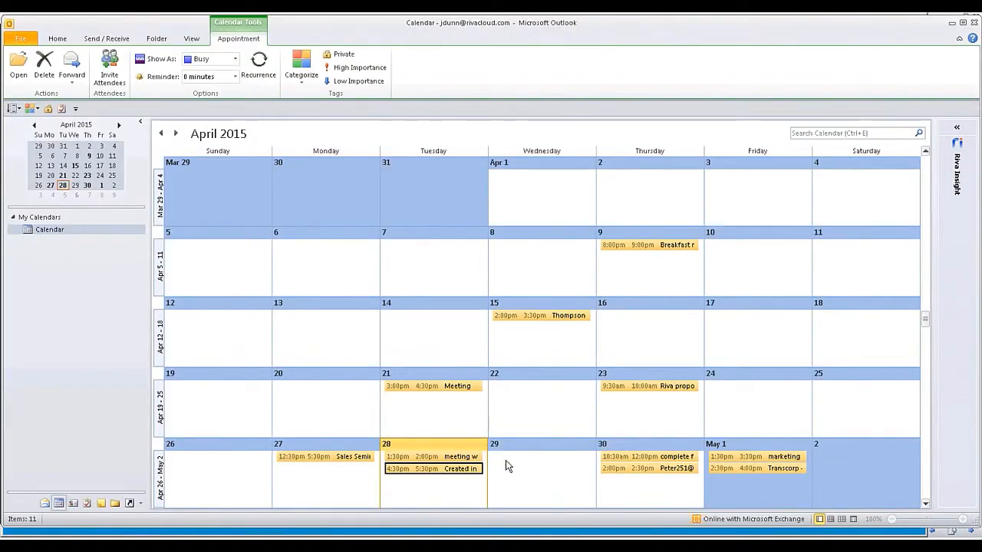
left_click(72, 503)
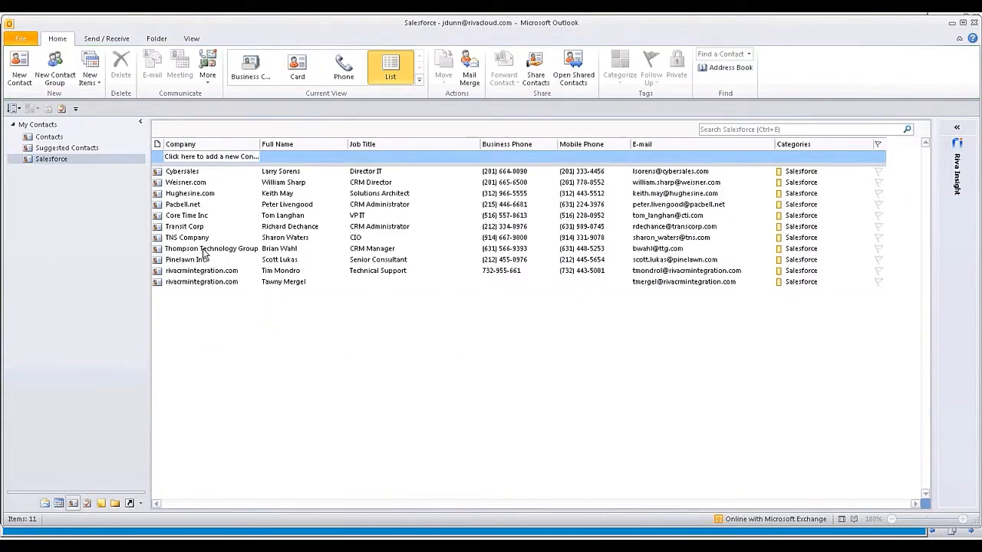
double_click(204, 253)
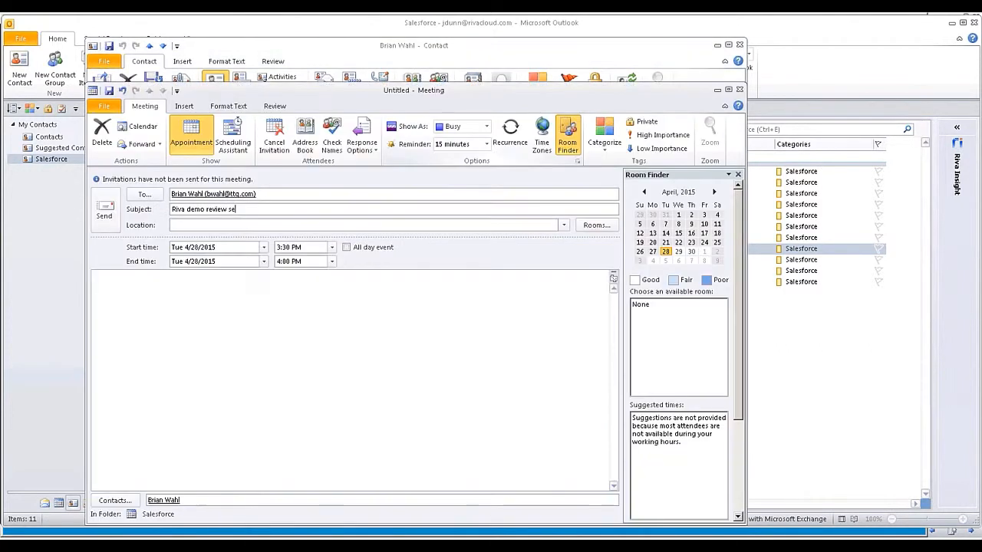
type("sion")
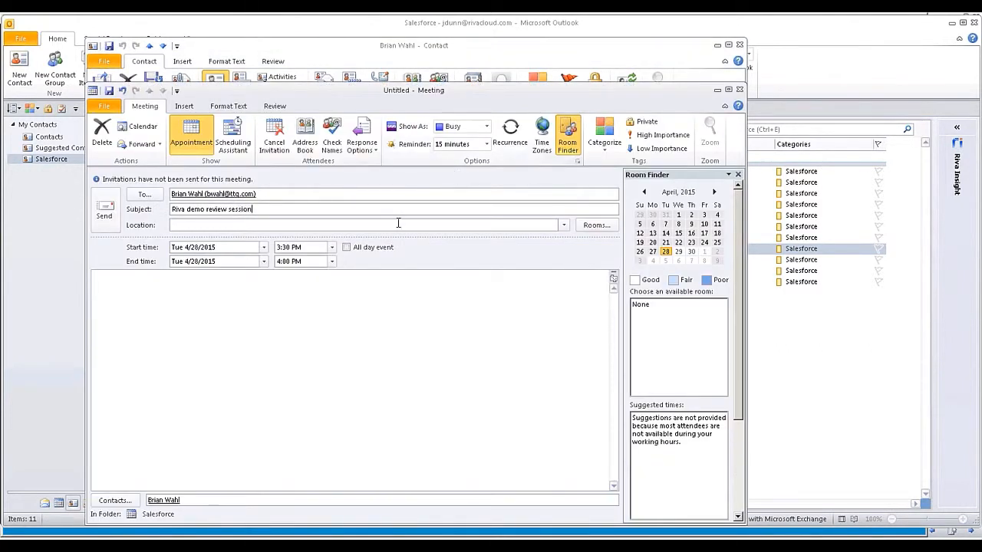
left_click(313, 225)
type("GTM")
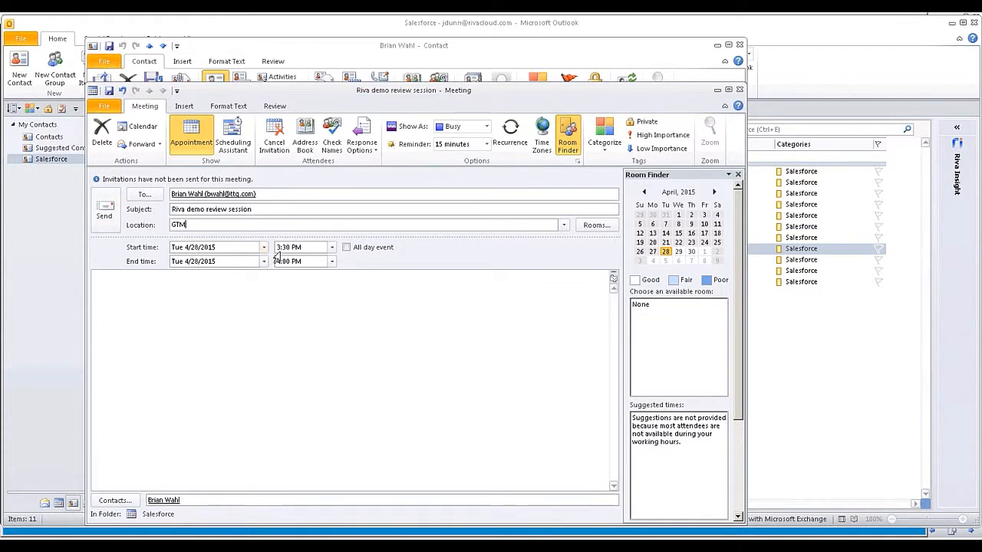
- Set the meeting's start time to 4:30 PM, send the invitation and close the contact
left_click(333, 247)
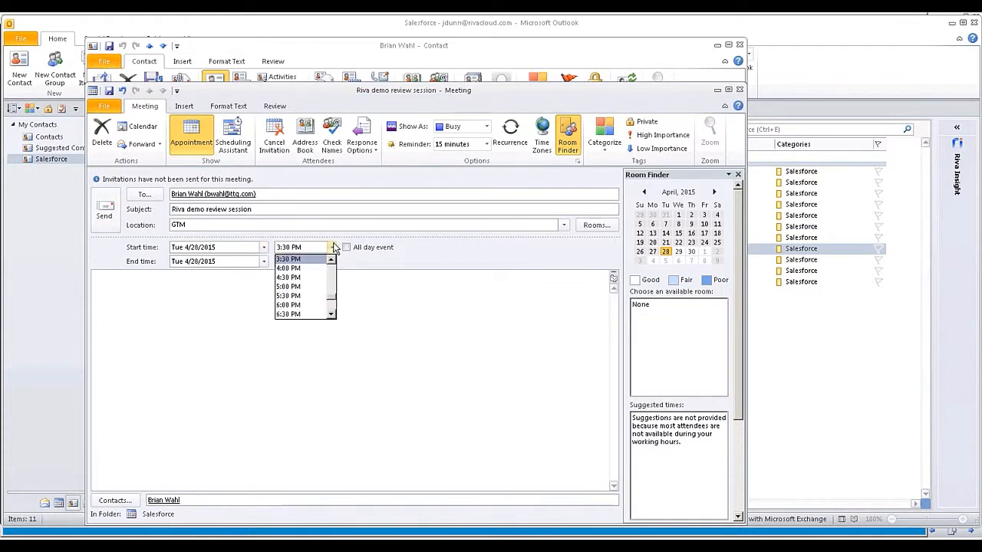
left_click(311, 277)
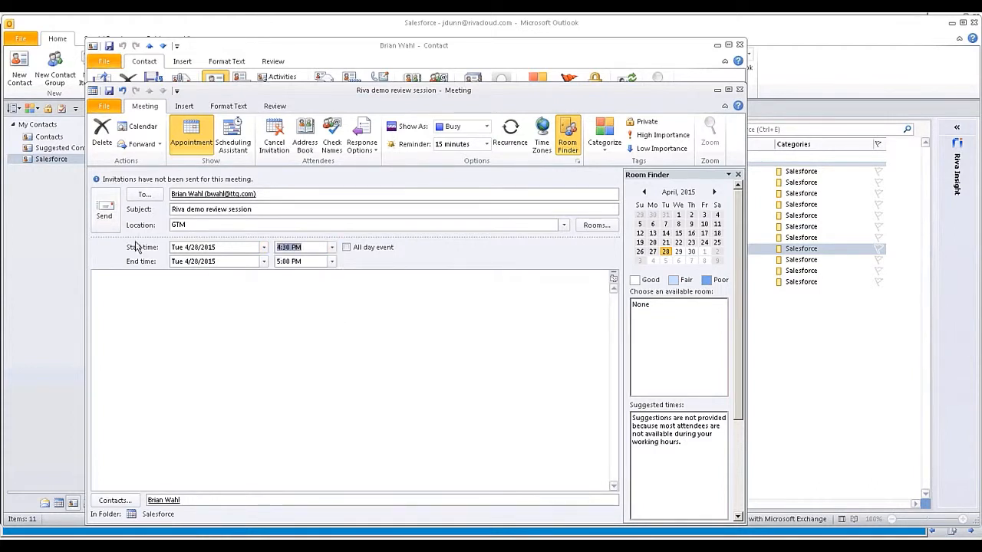
left_click(105, 213)
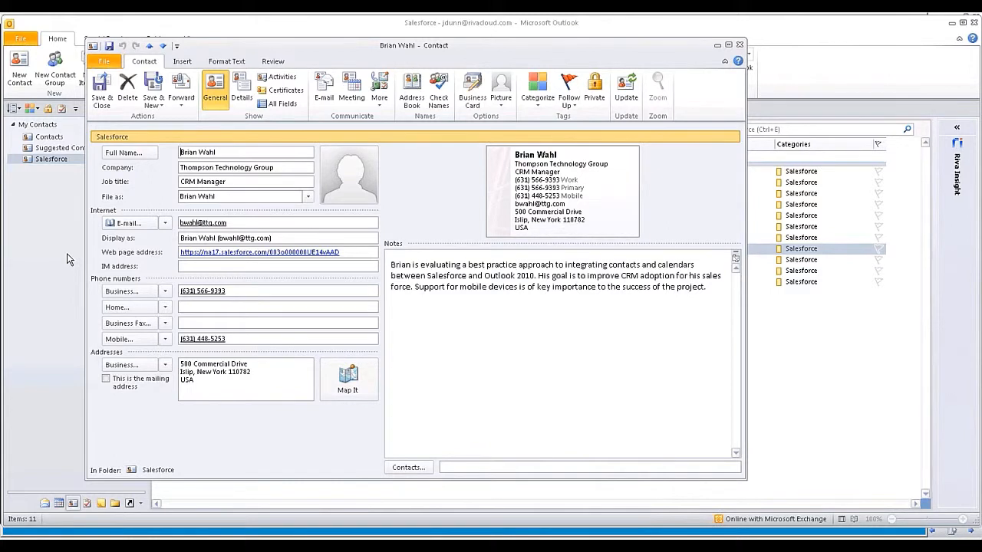
left_click(739, 46)
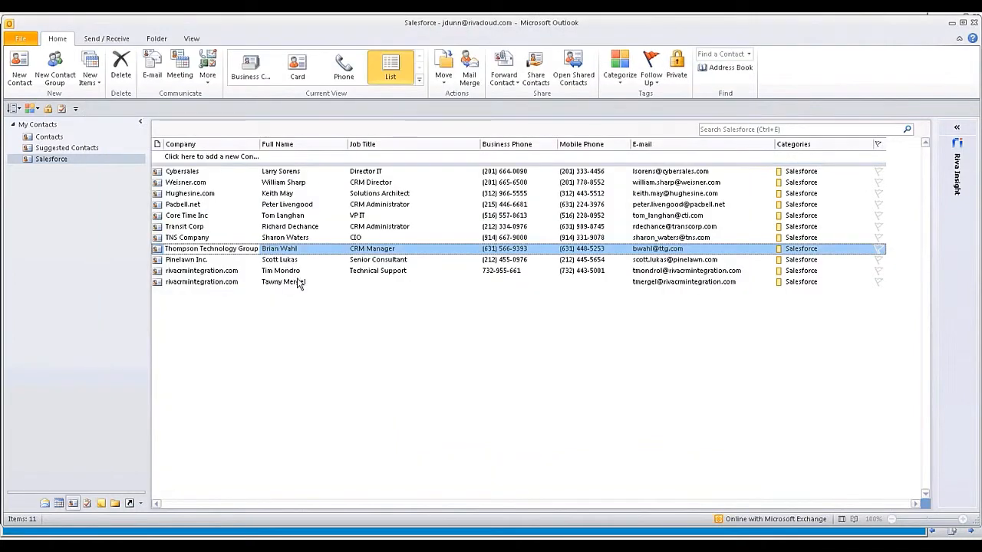
- Draft another meeting with the Thompson Technology Group contact, subject "Riva demo", location "GTM"
double_click(194, 253)
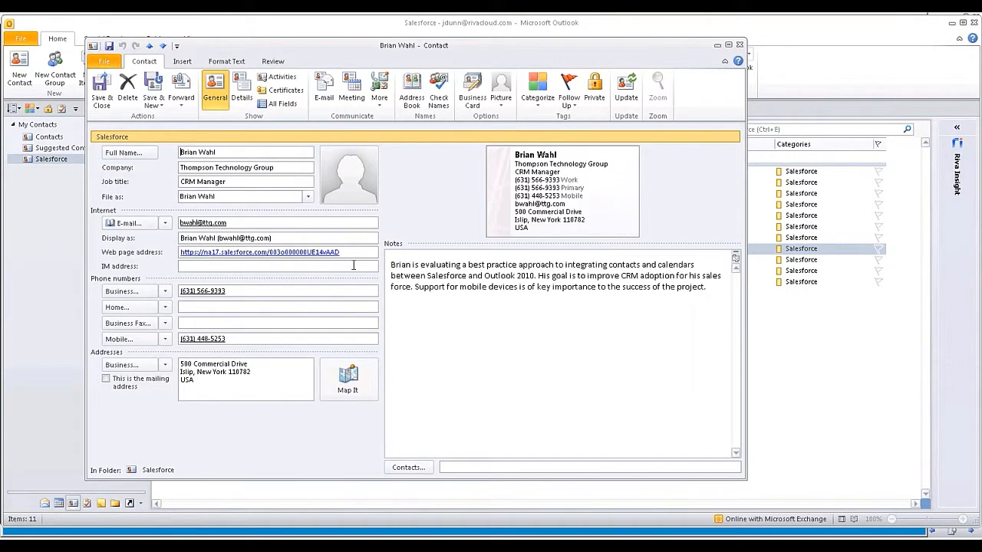
left_click(351, 97)
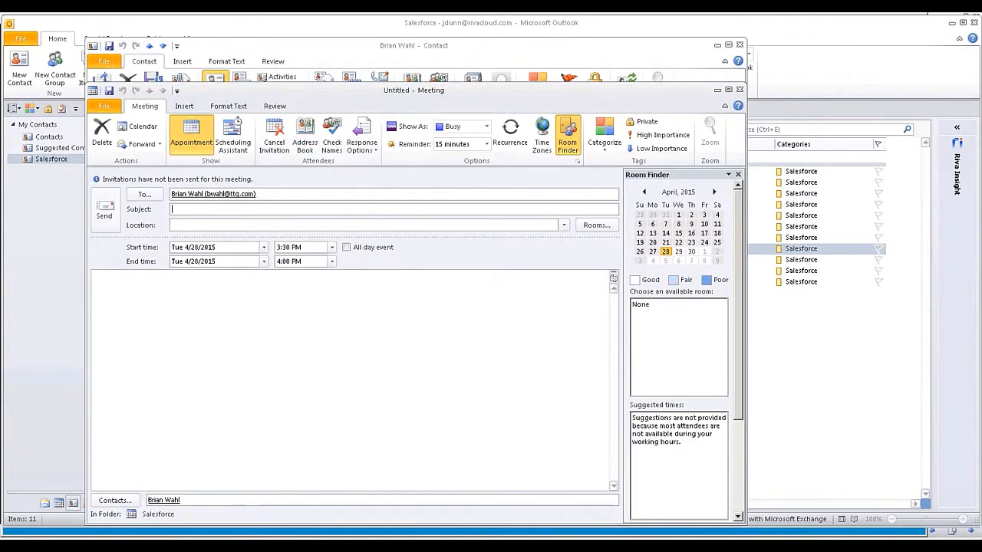
type("Riva demo")
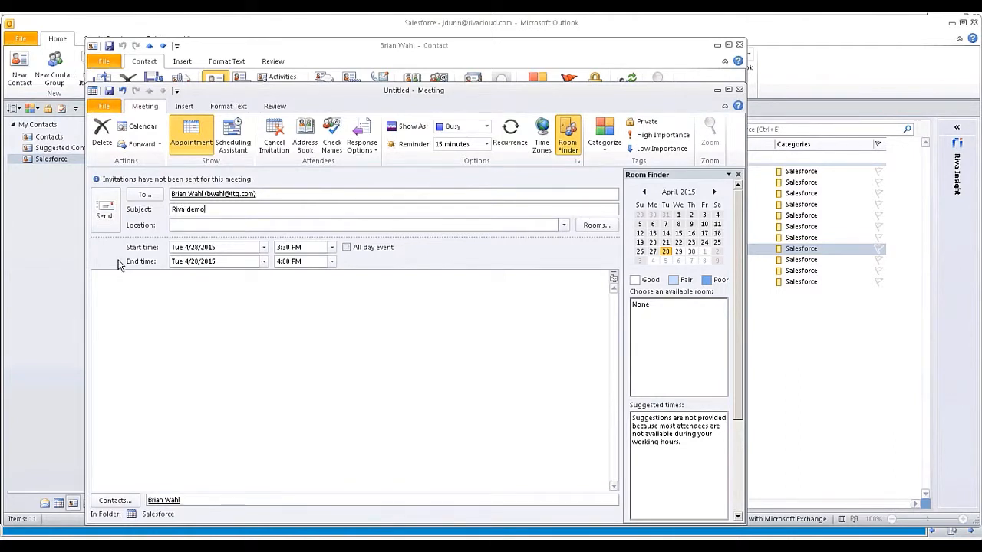
left_click(175, 225)
type("GTM")
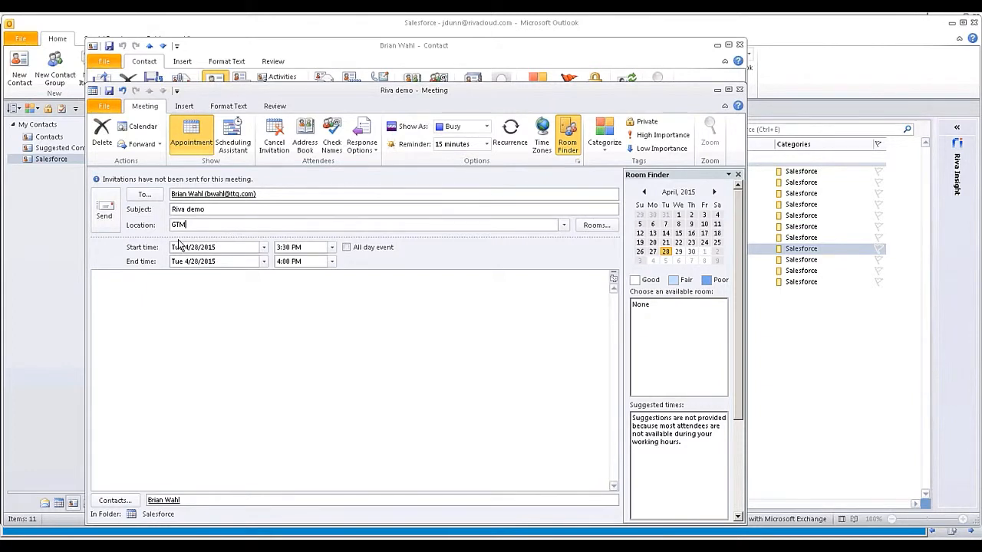
- Close the "Riva demo" meeting, saving the changes without sending it, and dismiss its reminder
left_click(742, 90)
left_click(374, 309)
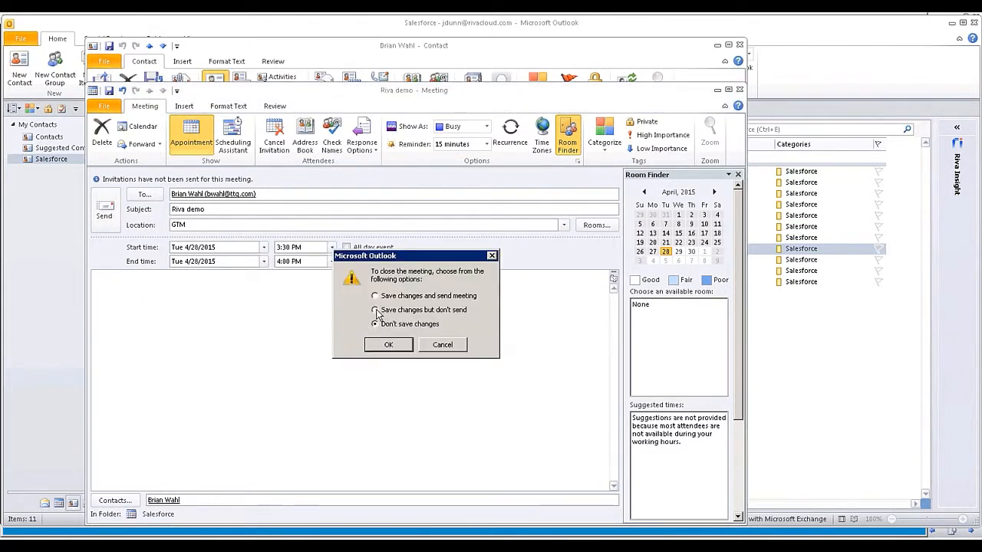
left_click(389, 346)
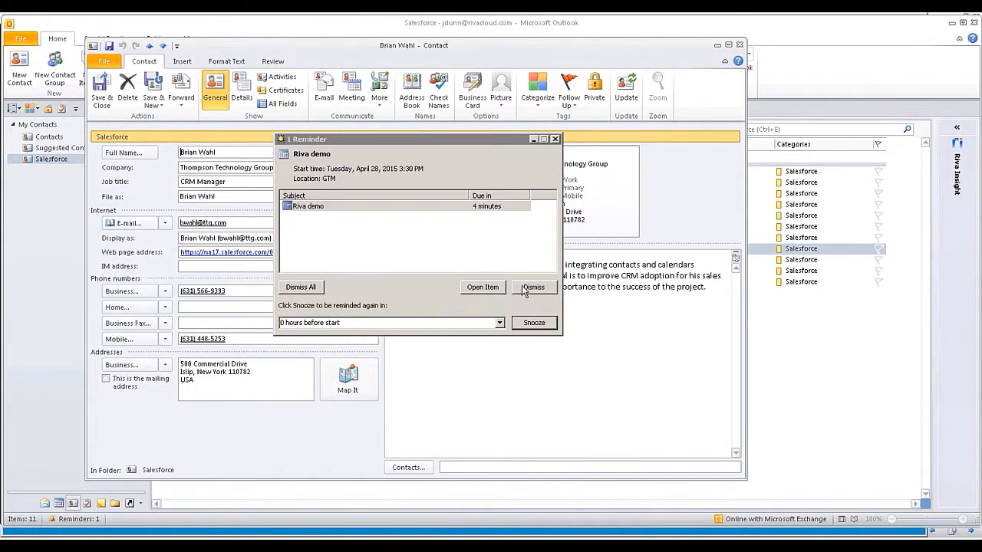
left_click(524, 286)
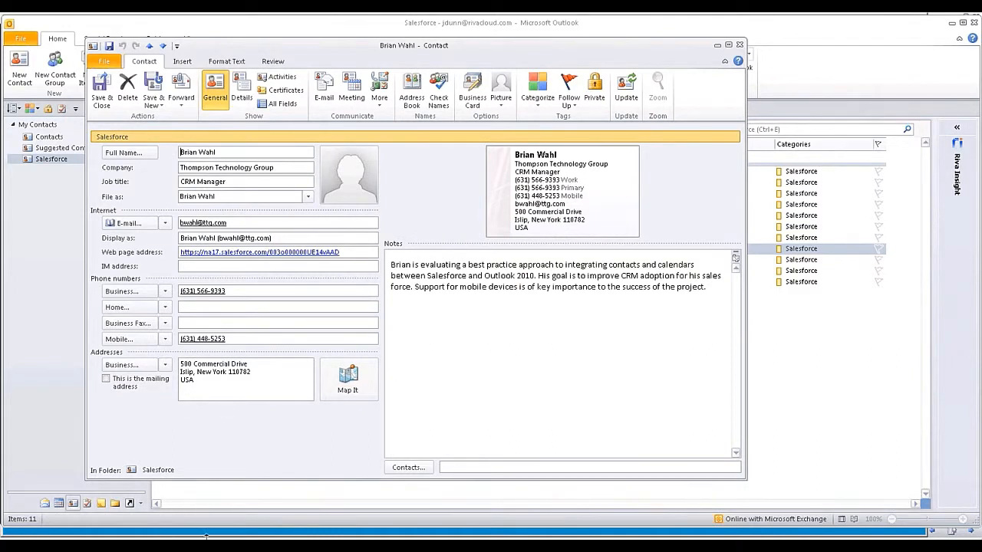
- Switch to Salesforce, show the personal events calendar and try to open the April 28 "Riva demo review" event
left_click(173, 545)
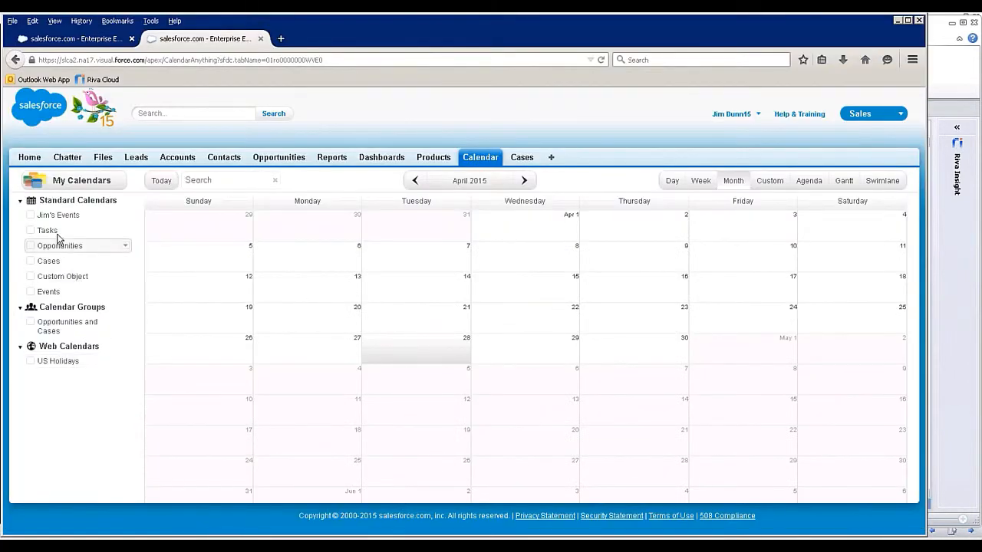
left_click(42, 218)
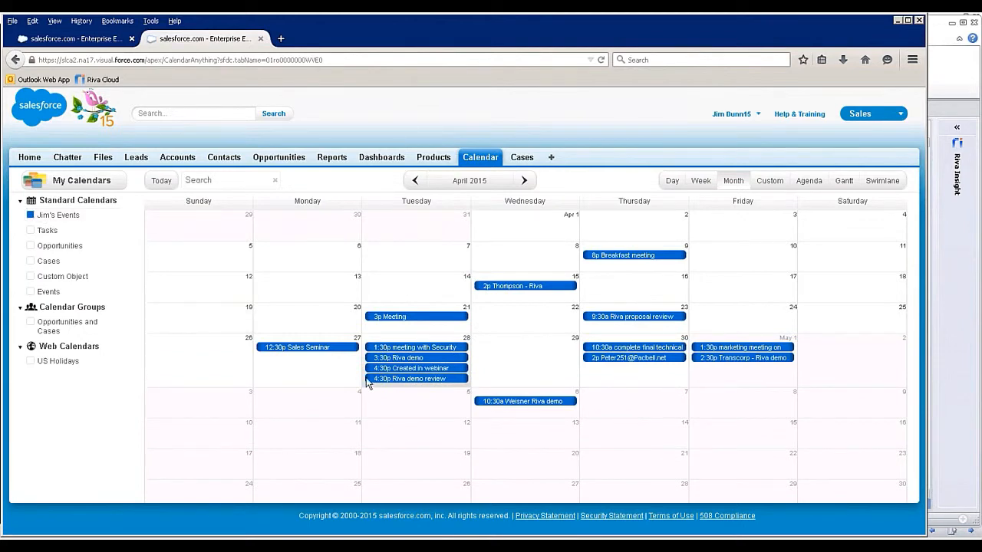
left_click(399, 380)
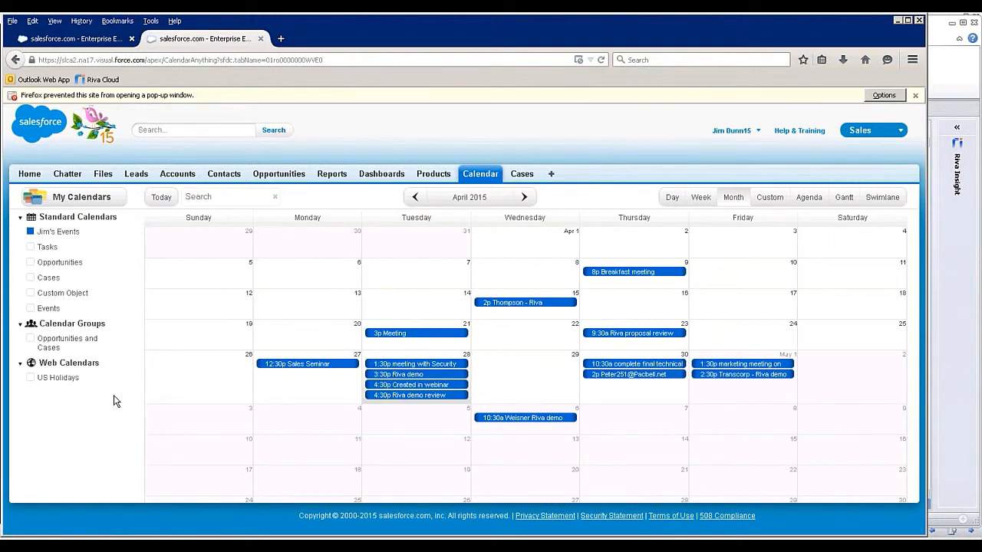
- Switch to Outlook, open the Salesforce Opportunities mail folder and sort the list by close date
left_click(175, 543)
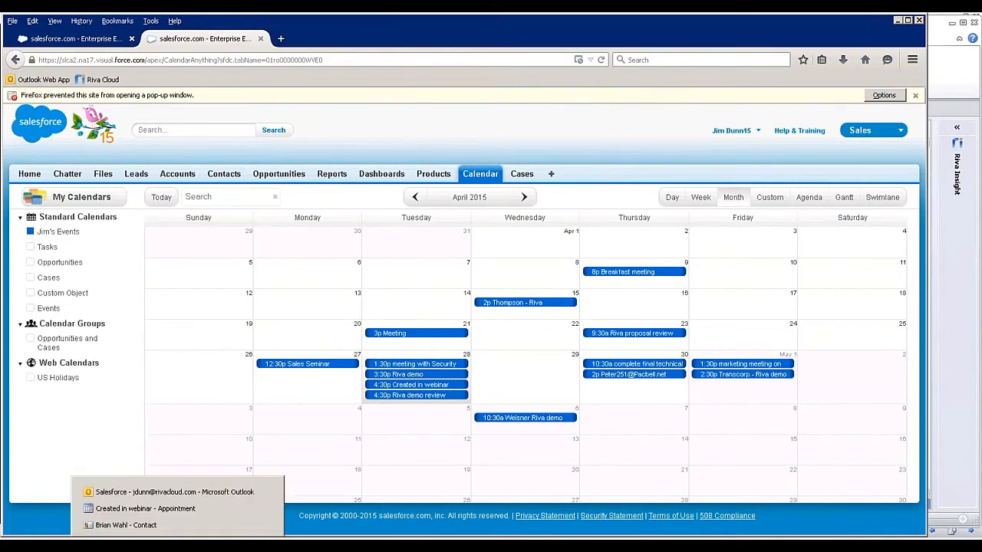
left_click(153, 492)
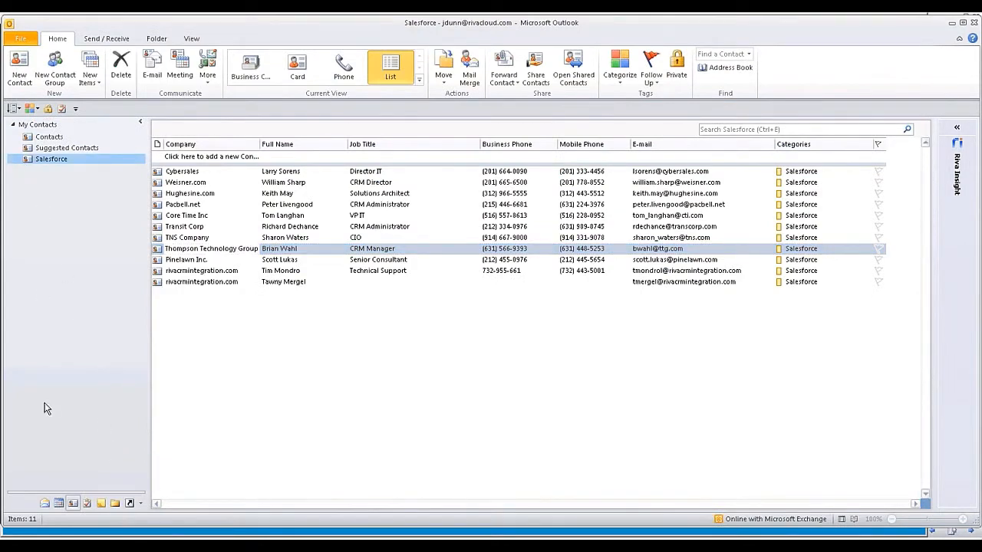
left_click(45, 503)
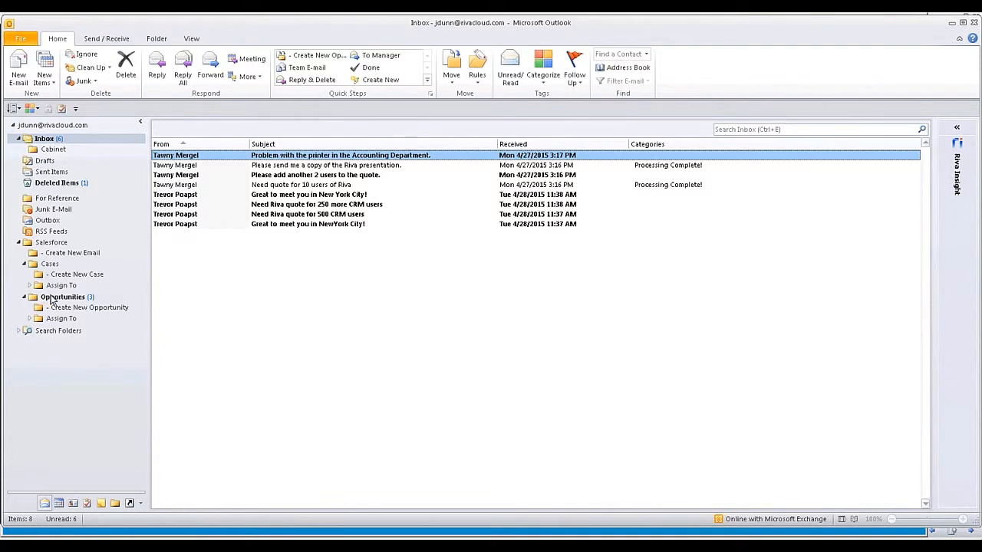
left_click(51, 300)
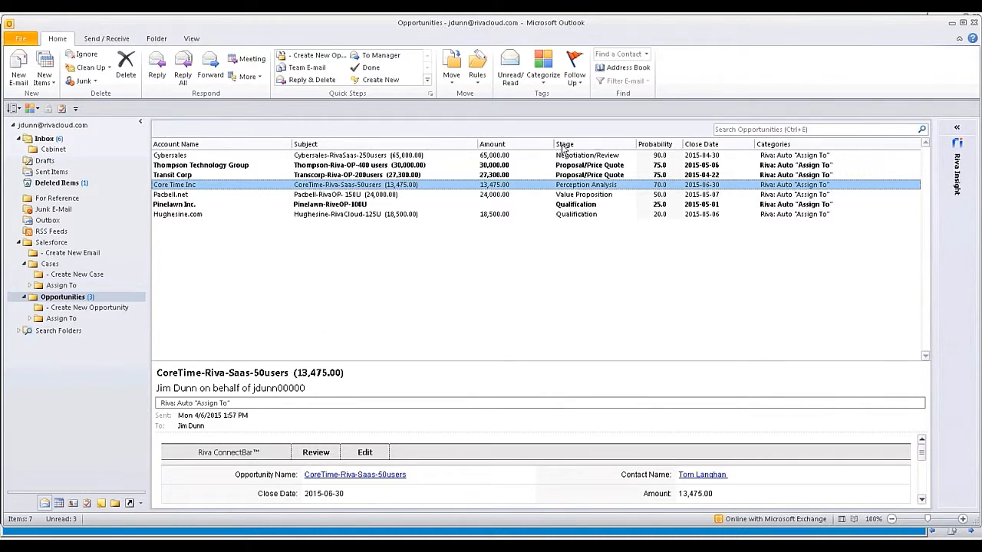
left_click(666, 146)
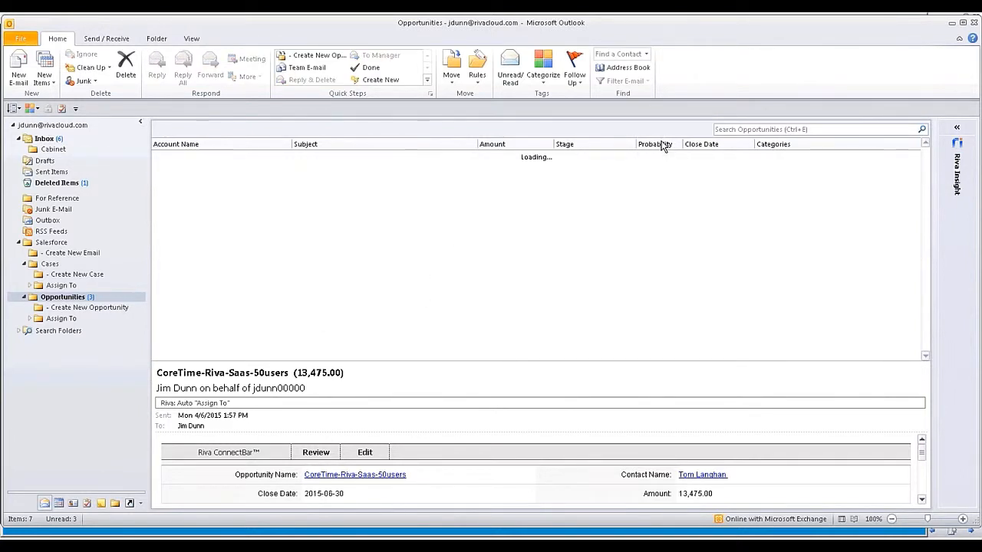
left_click(691, 146)
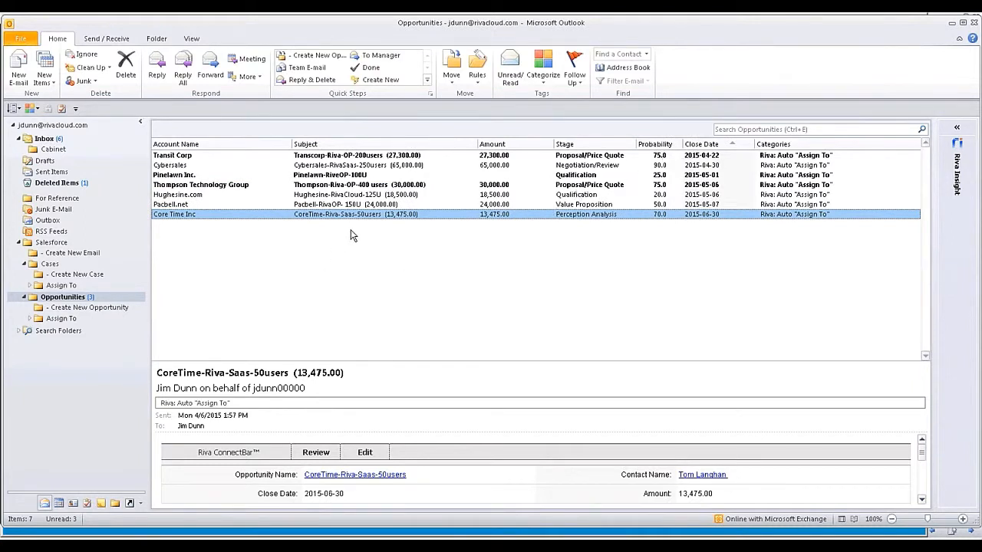
- Open the Thompson-Riva-OP-400 users opportunity from the list and view its edit page in Salesforce
left_click(314, 186)
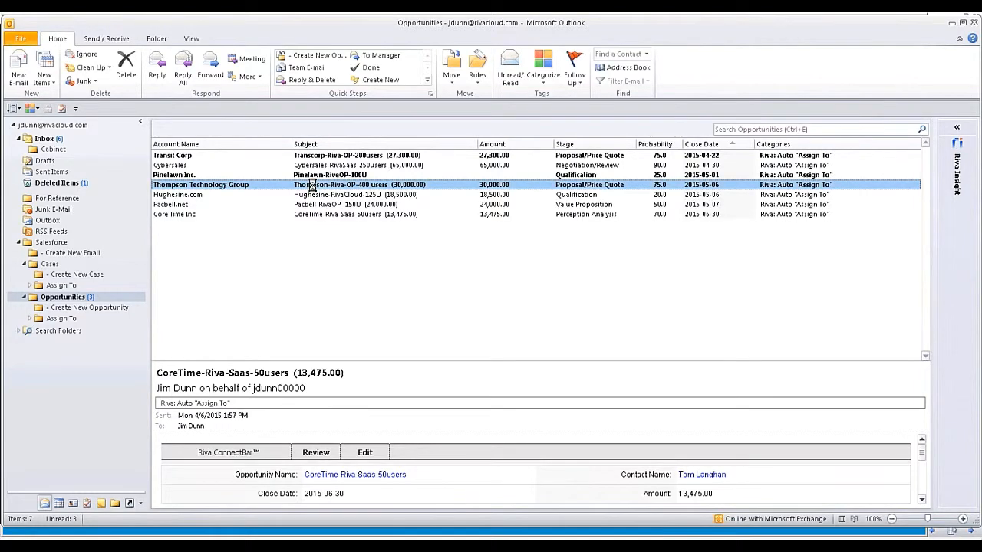
double_click(312, 187)
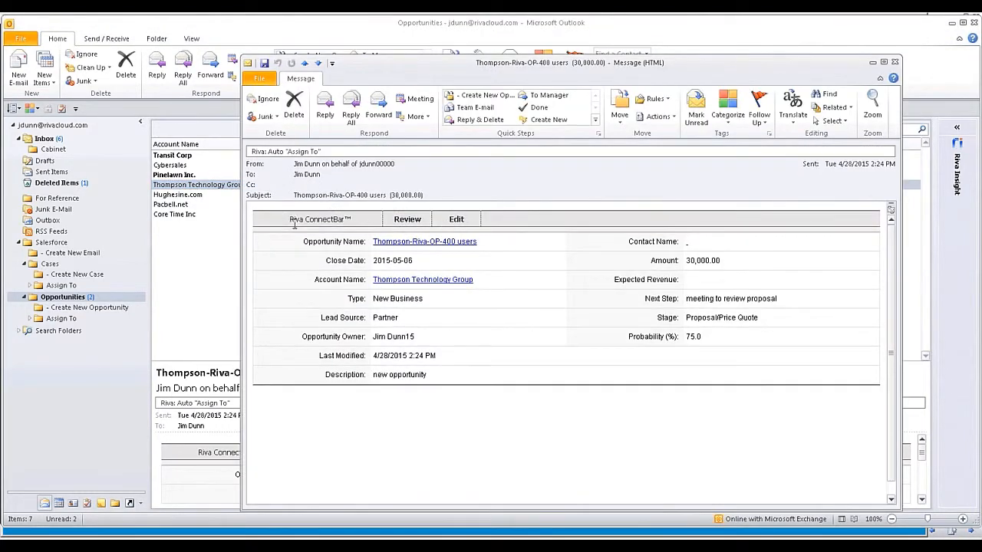
left_click(456, 220)
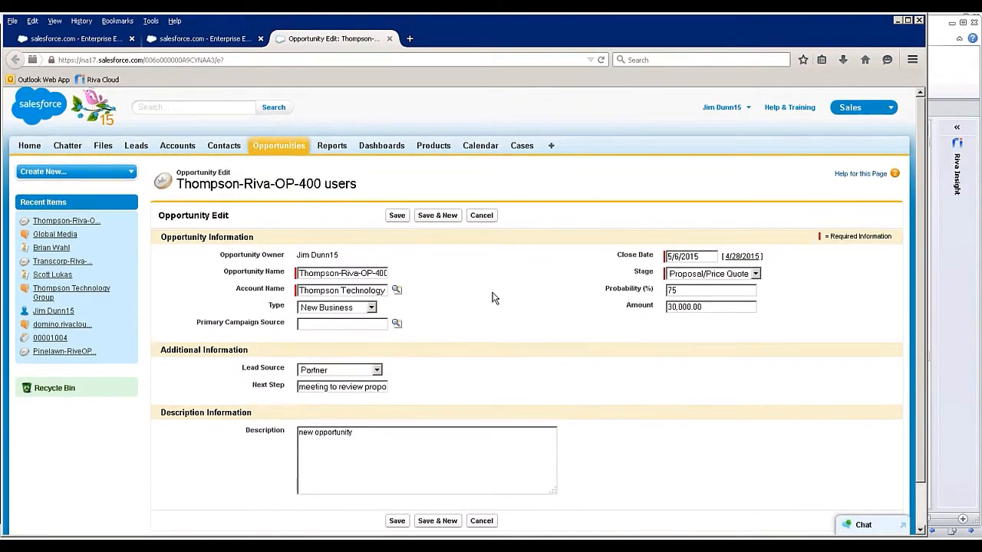
scroll(467, 260, "down", 1)
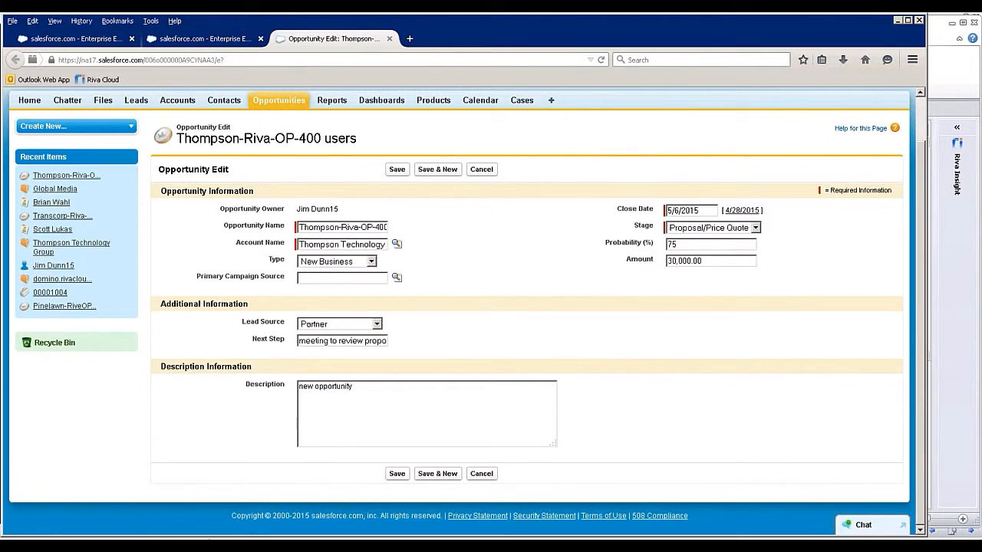
- Showing only Opportunities on the Salesforce calendar, move Pacbell-RivaOP-150U to May 14 and check its close date in Outlook
left_click(481, 102)
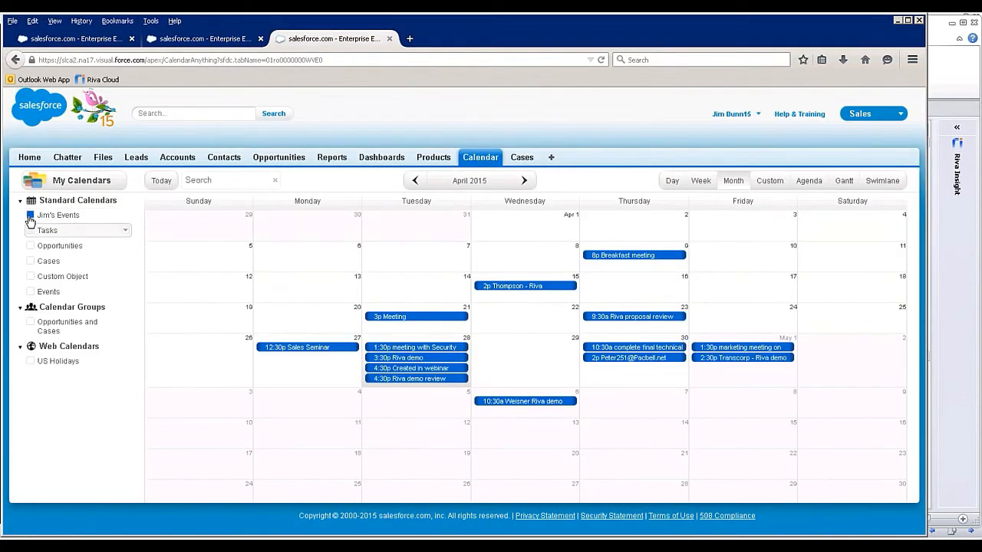
left_click(32, 246)
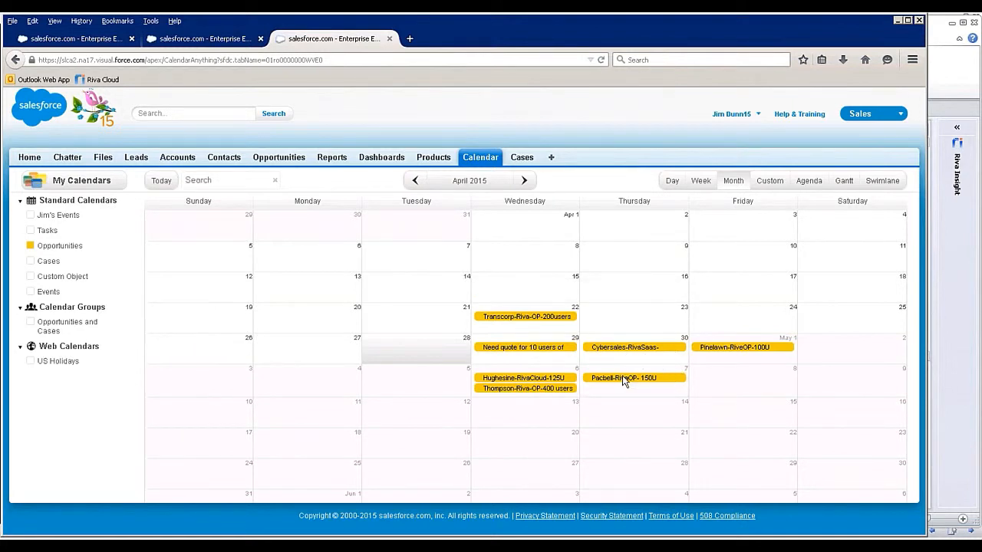
left_click_drag(624, 405, 627, 412)
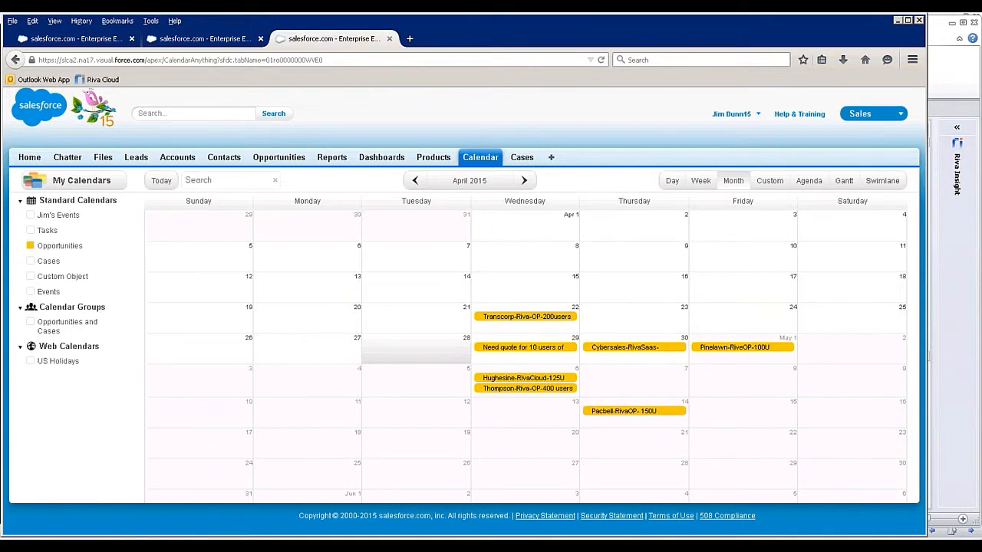
left_click(177, 545)
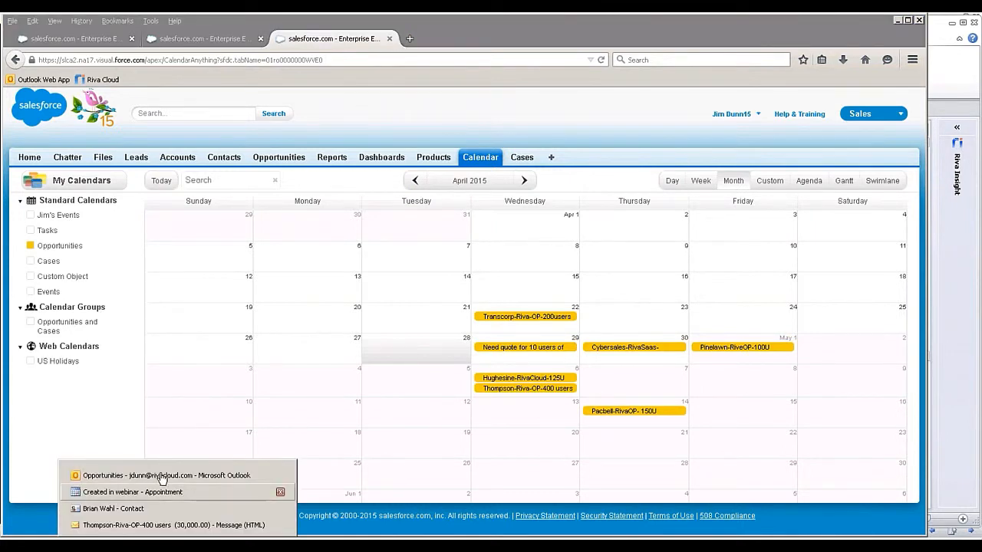
left_click(161, 477)
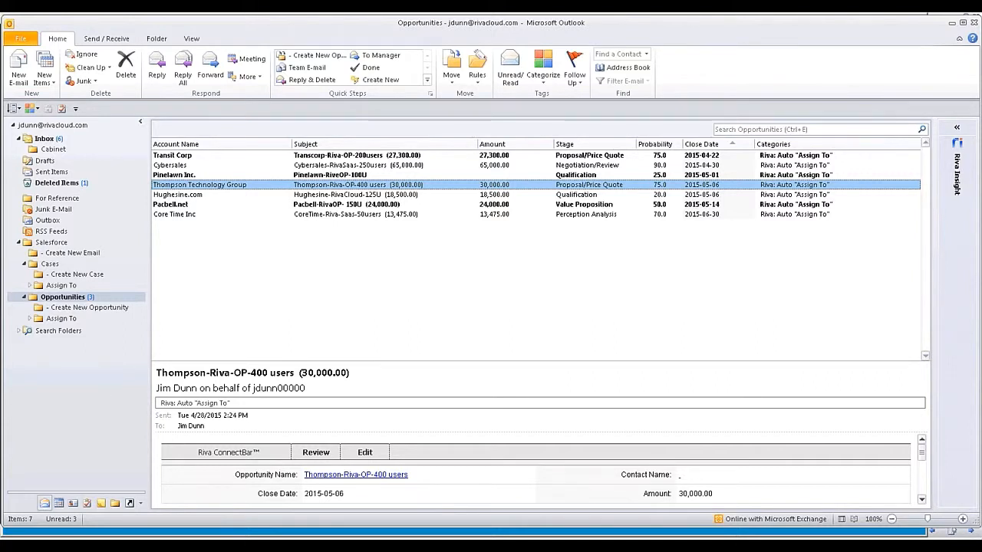
- Log the last Inbox email, "Great to meet you in NewYork City!", to Salesforce through the "- Create New Email" folder
left_click(50, 139)
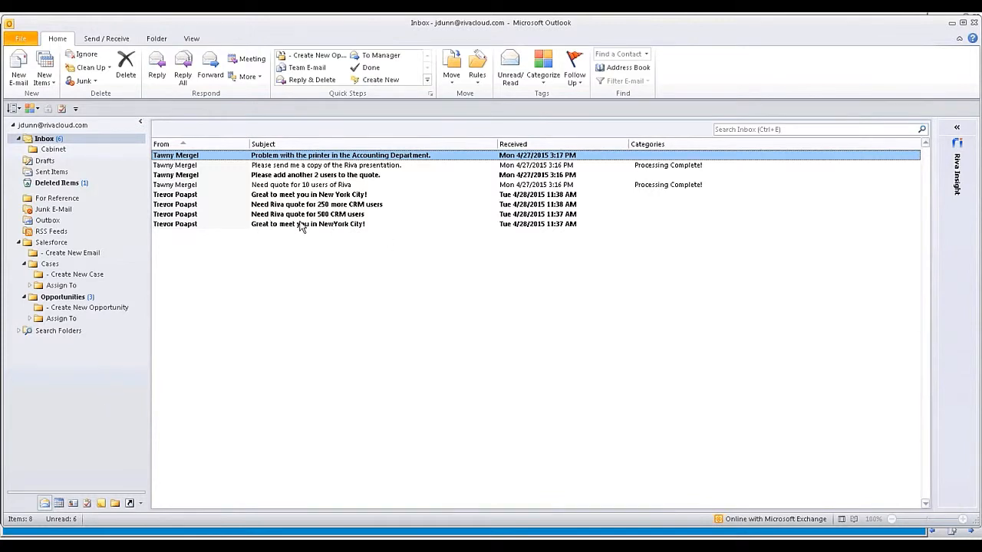
left_click(193, 227)
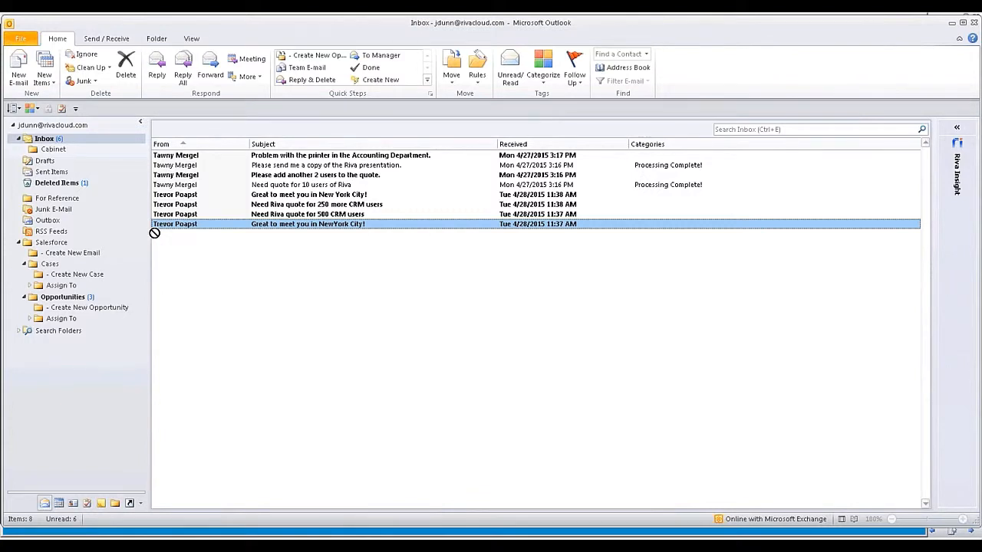
left_click_drag(154, 233, 84, 258)
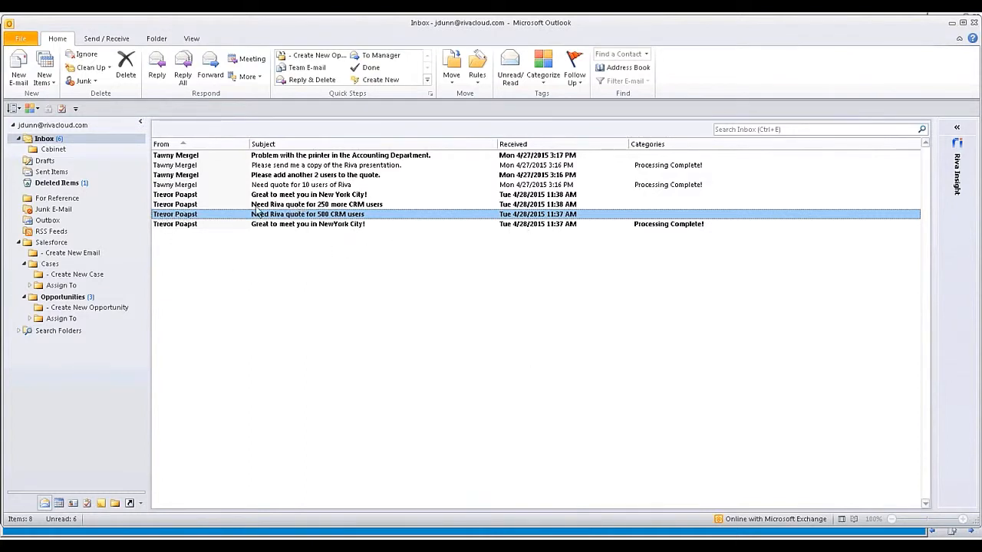
- Create an opportunity from the "Need Riva quote for 250 more CRM users" email and view its details on the Salesforce calendar
left_click(177, 204)
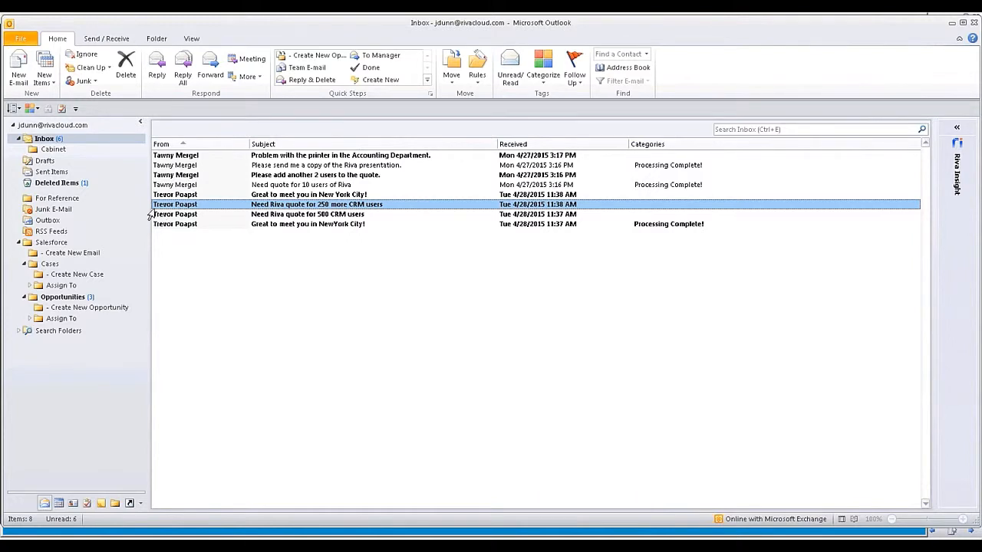
left_click_drag(160, 205, 108, 311)
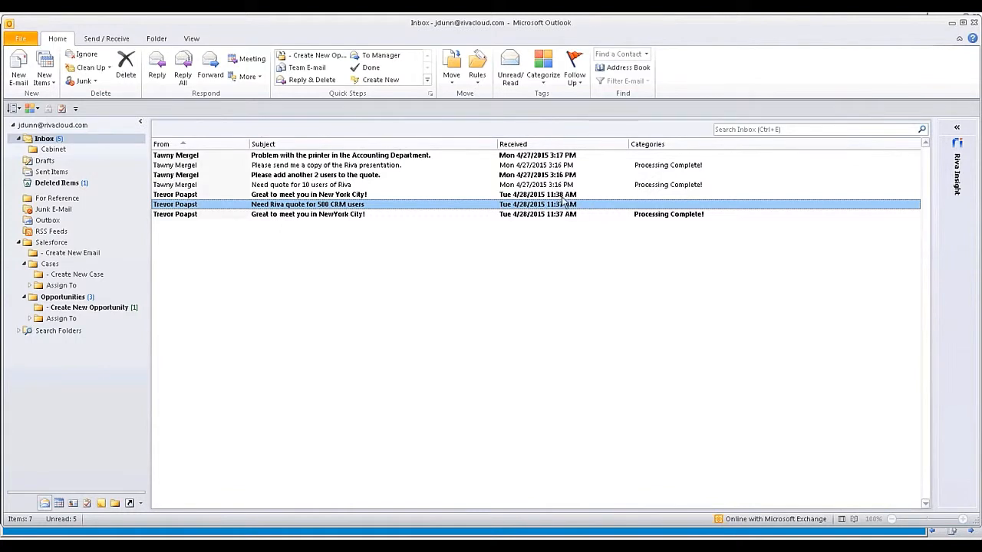
key("alt+Tab")
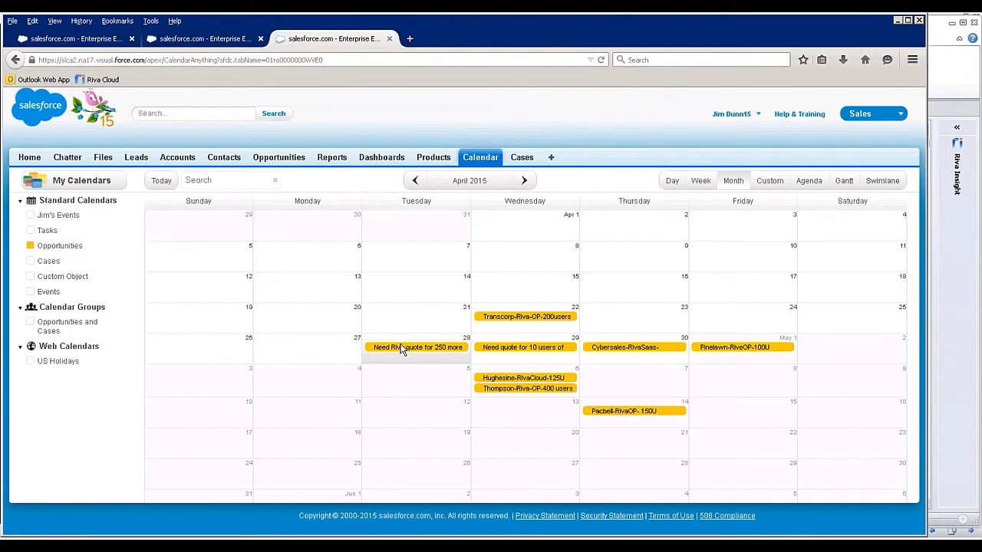
left_click(400, 348)
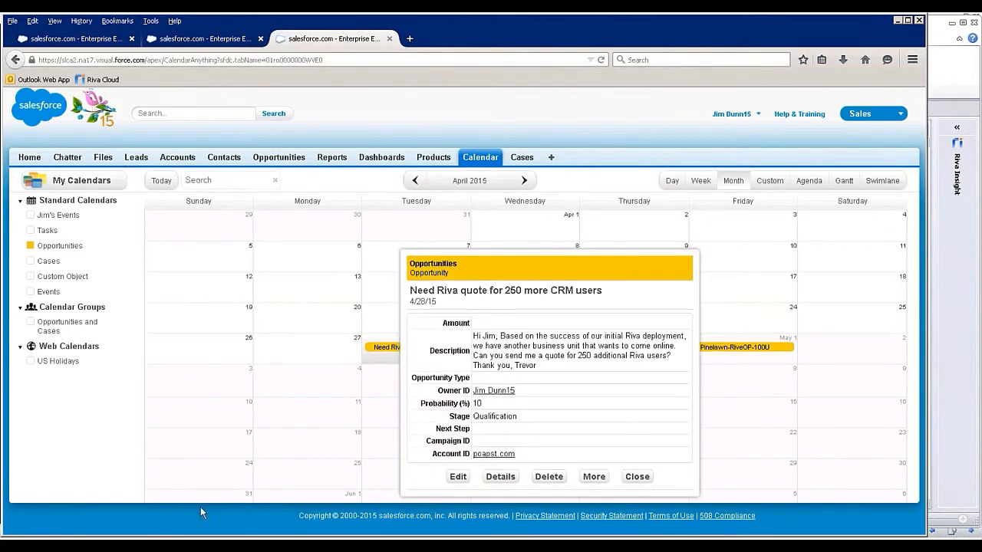
- Switch back to Outlook and check the Opportunities folder for the 250-user quote opportunity
left_click(178, 544)
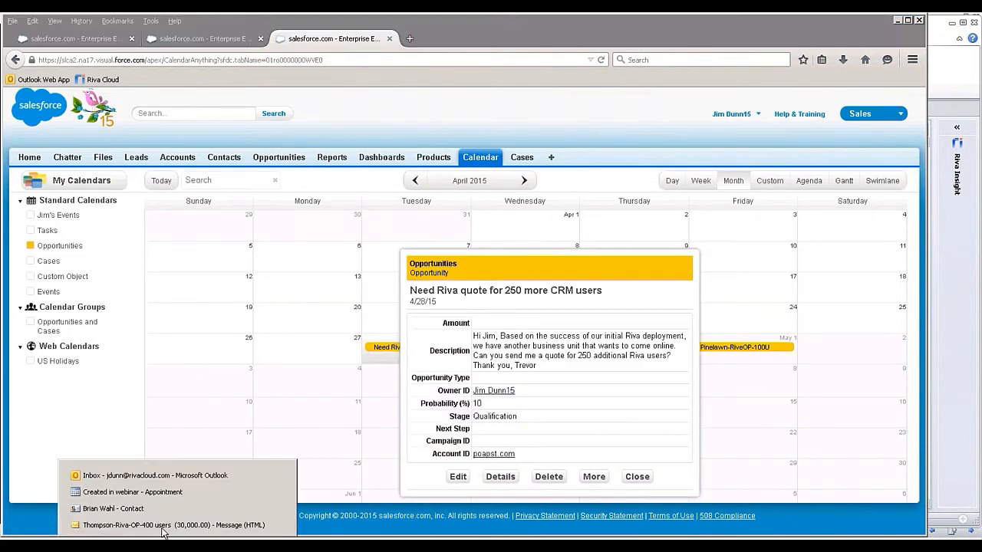
left_click(154, 477)
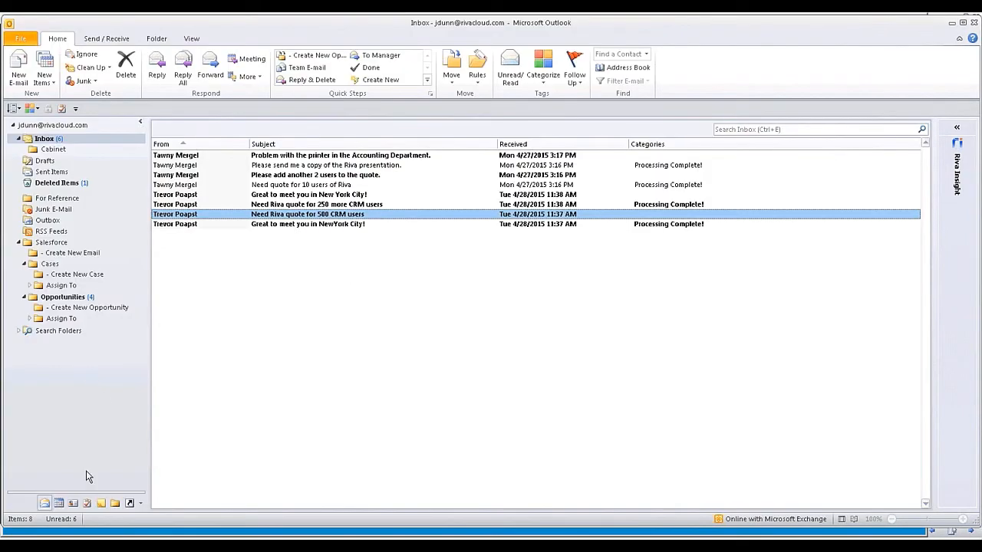
left_click(73, 299)
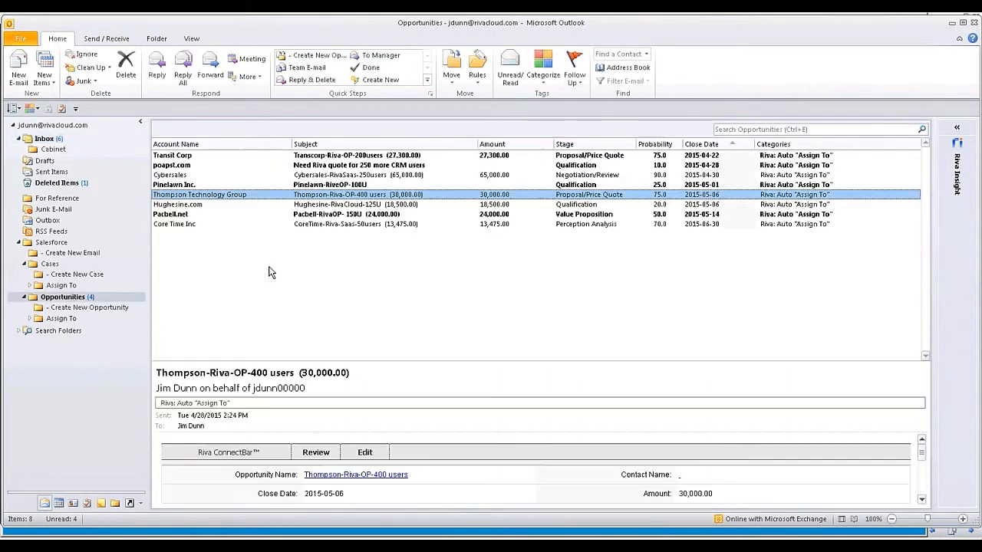
left_click(108, 400)
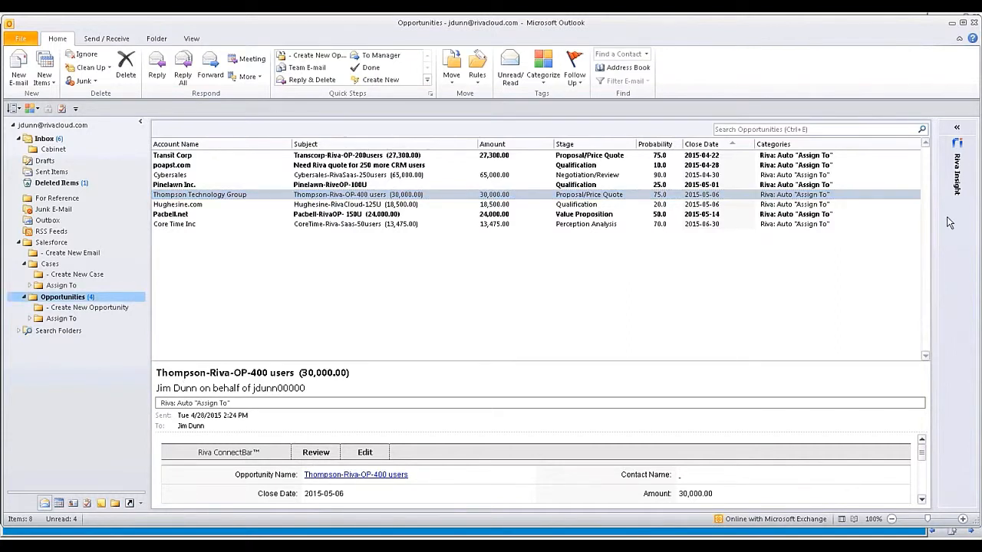
- Expand Riva Insight and display the Thompson Technology Group contact's details from the Salesforce contacts list
left_click(959, 129)
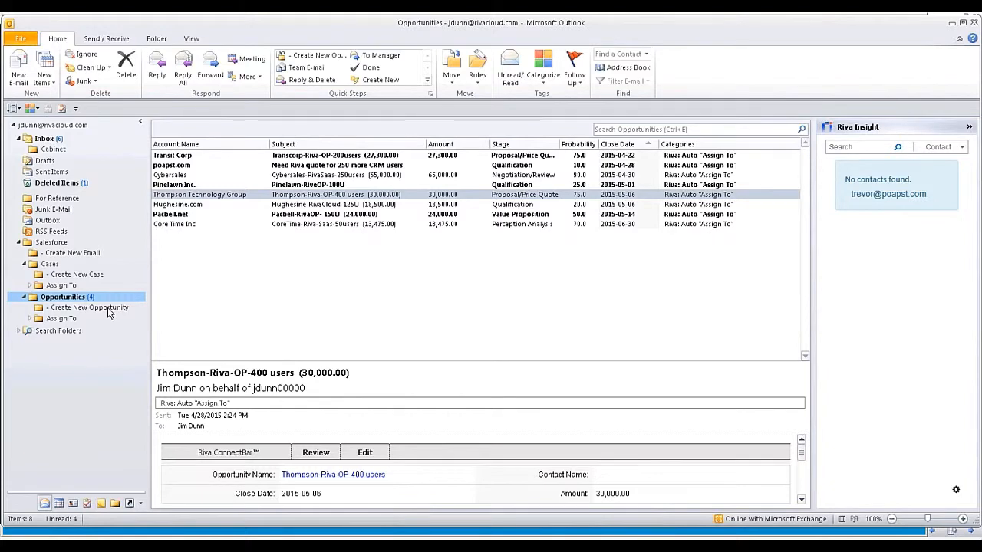
left_click(72, 503)
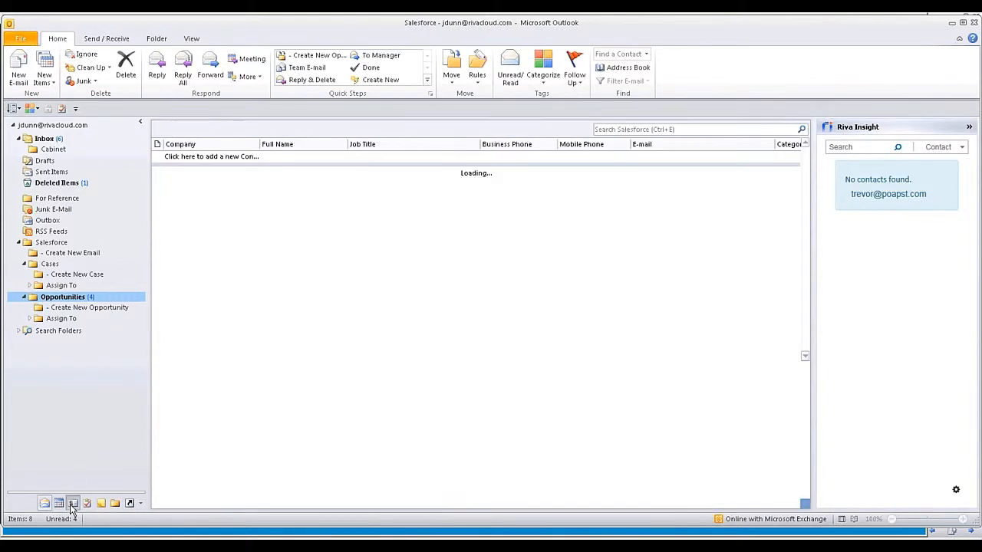
left_click(190, 250)
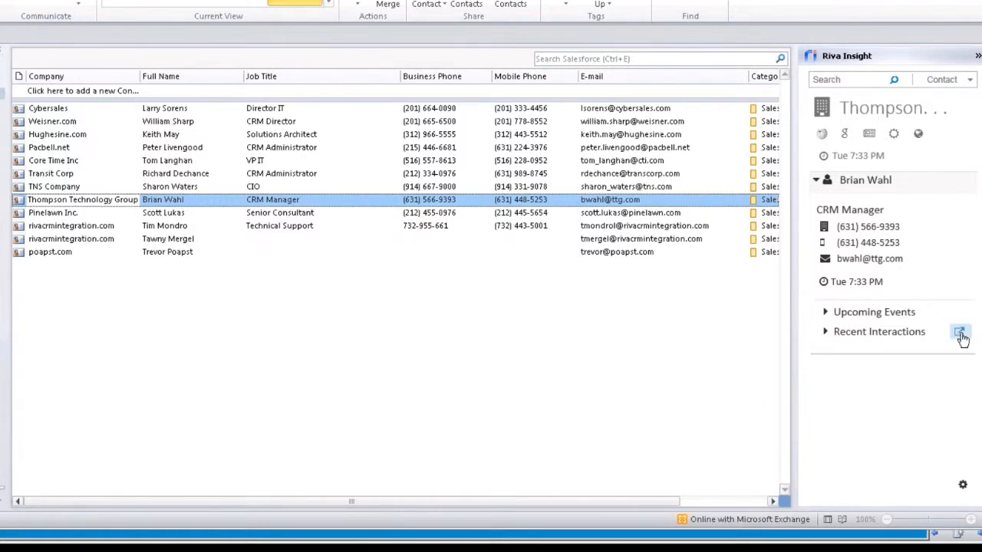
- Review the contact's recent interactions and upcoming events in Riva Insight
left_click(844, 335)
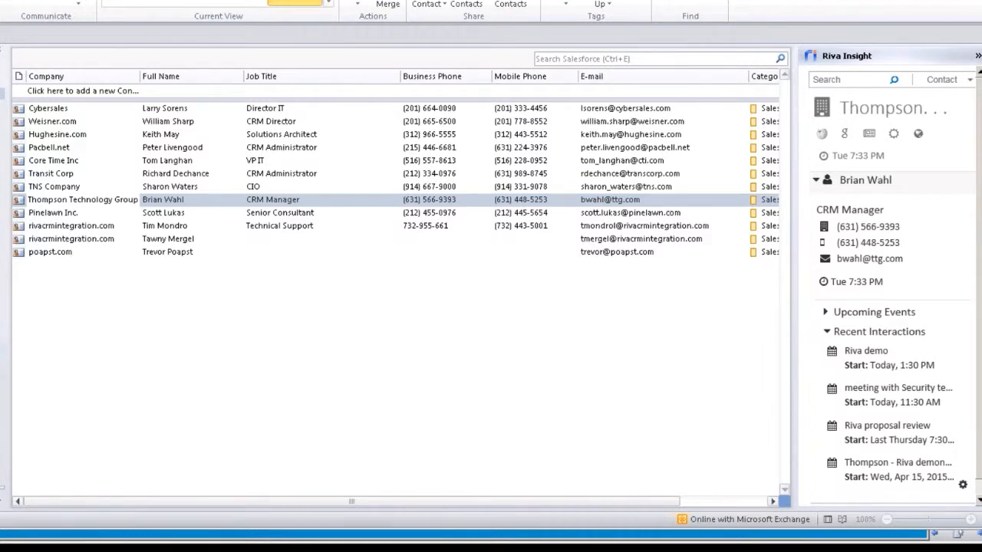
left_click(900, 243)
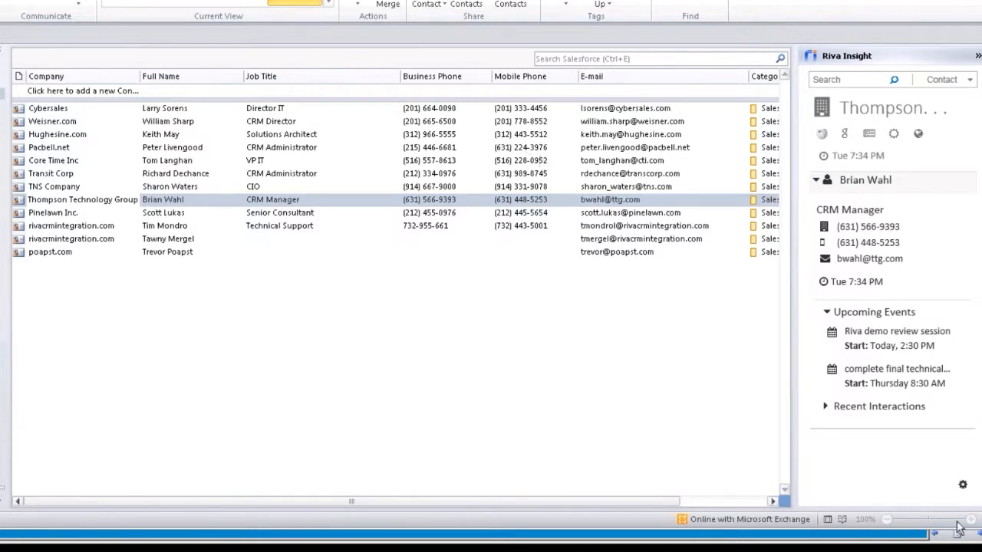
mouse_move(921, 343)
left_click(826, 133)
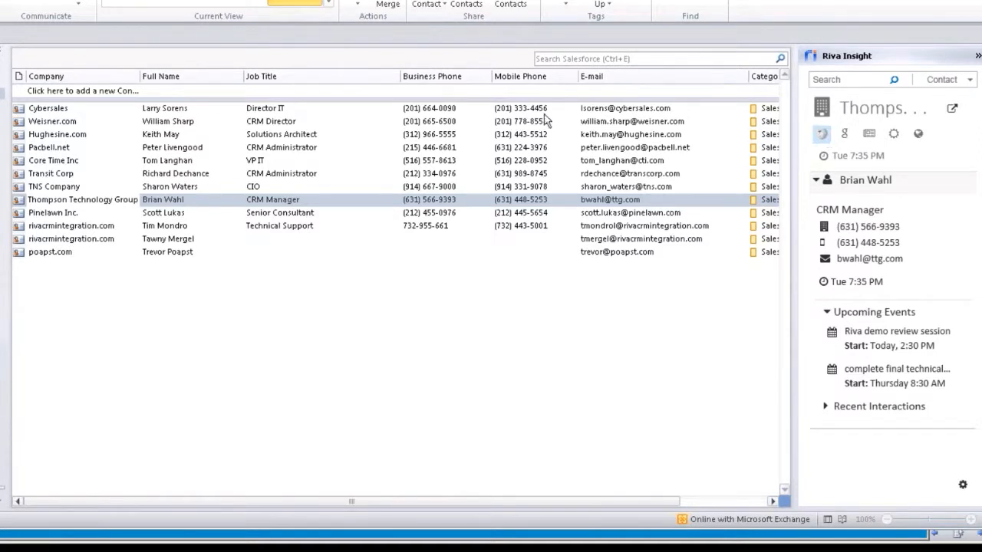